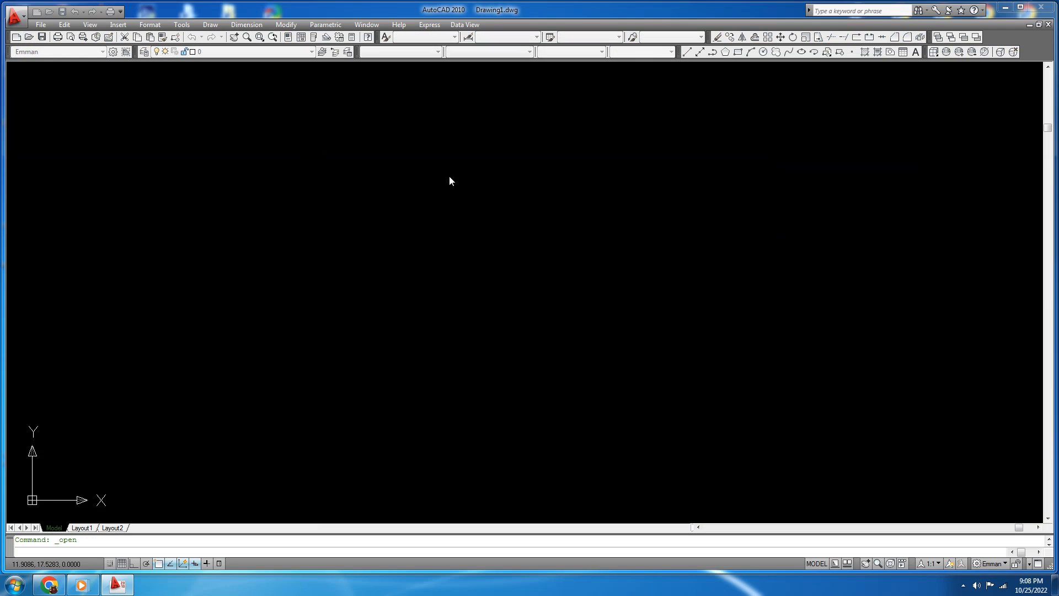
Open the drawing PLAN & ELEV,SEC 001 and bring up the ground-floor window openings of the right side elevation
double_click(470, 229)
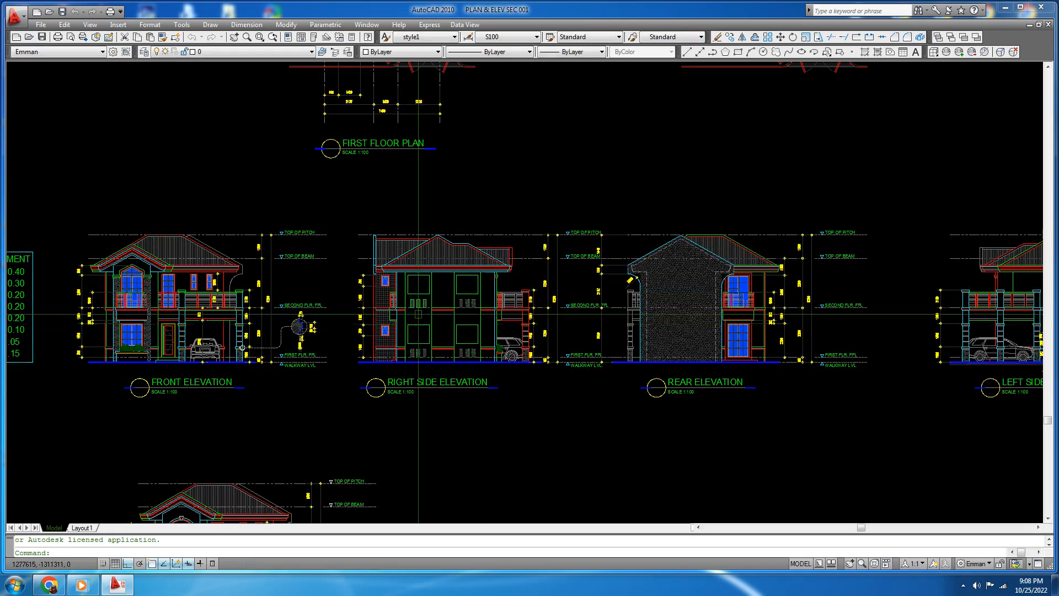
scroll(486, 296, up, 5)
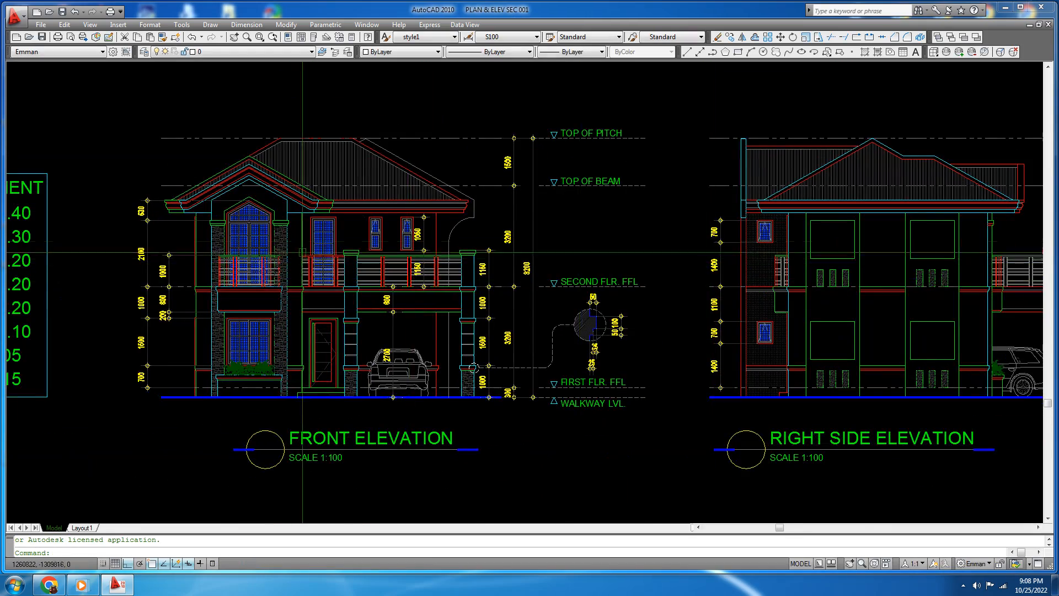
scroll(302, 252, up, 3)
scroll(435, 256, down, 5)
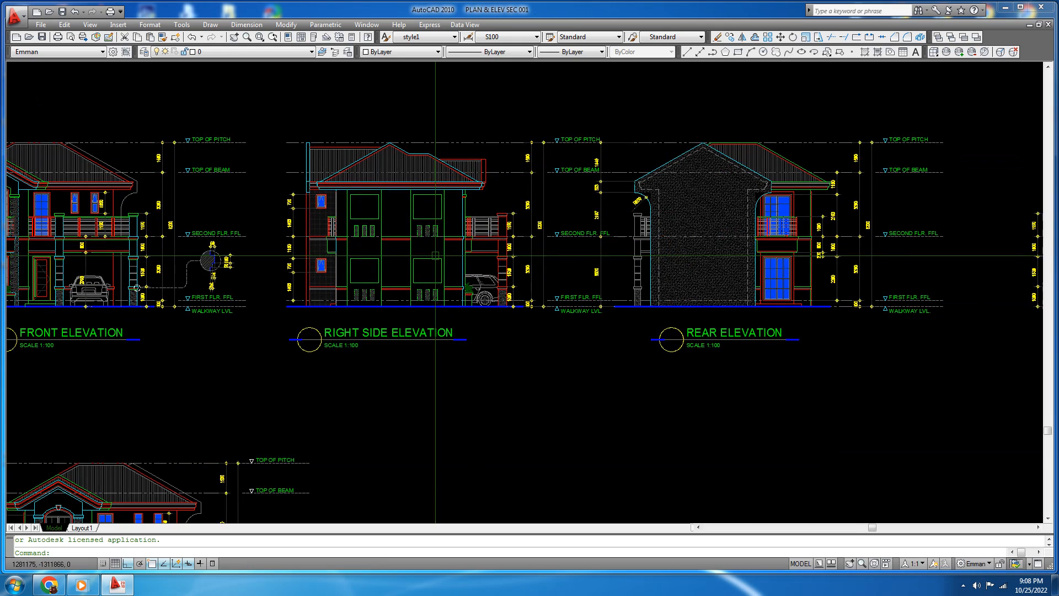
scroll(435, 256, up, 6)
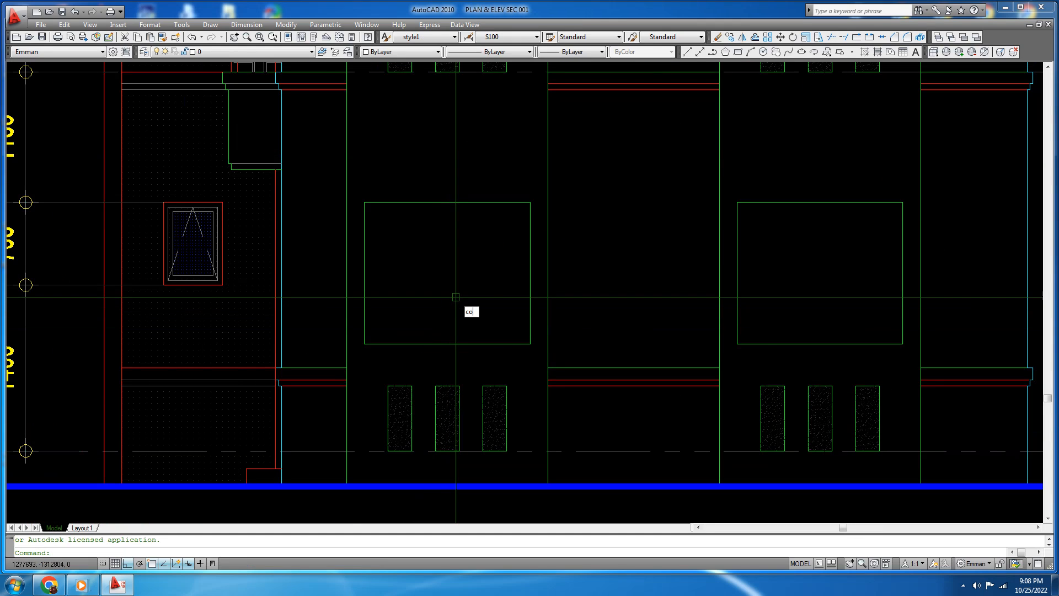
key(Return)
click(303, 169)
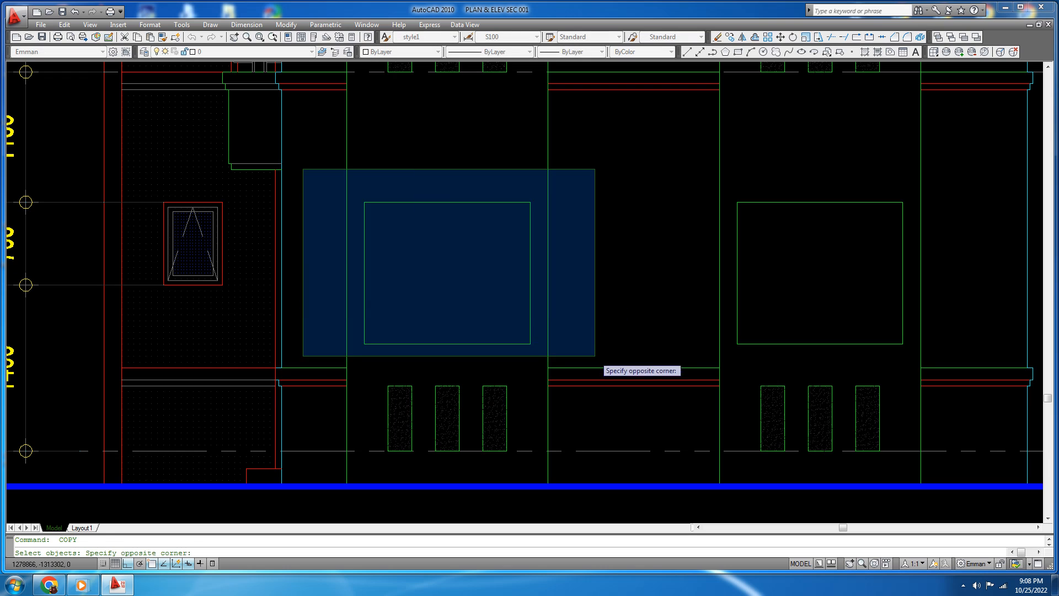
click(595, 356)
key(Return)
key(Escape)
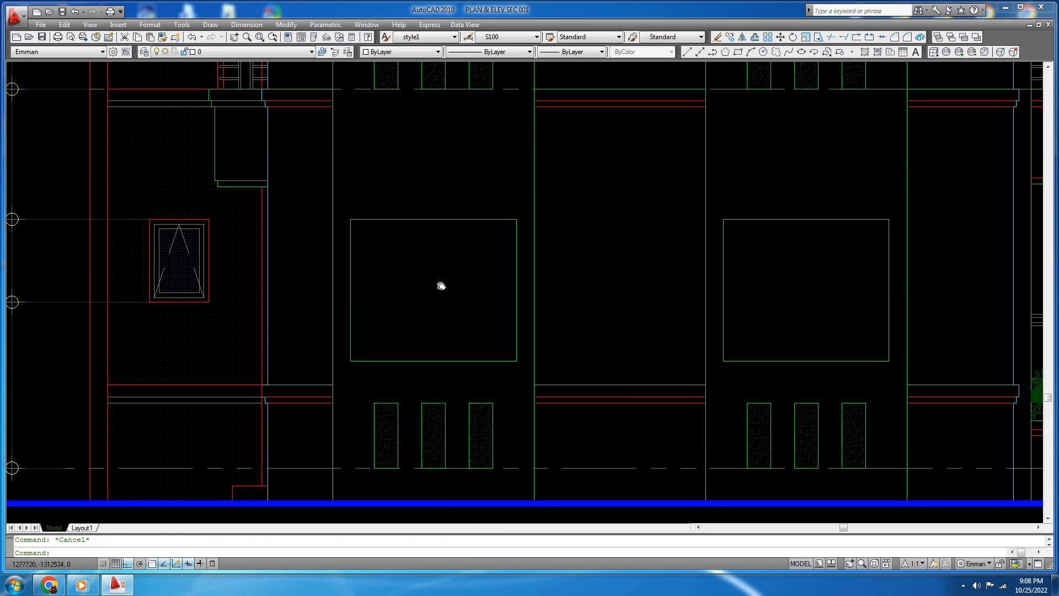
Offset the top edge of the first ground-floor window opening inward twice, at a distance of 50 each time
middle_drag(454, 266, 440, 284)
text(o)
key(Return)
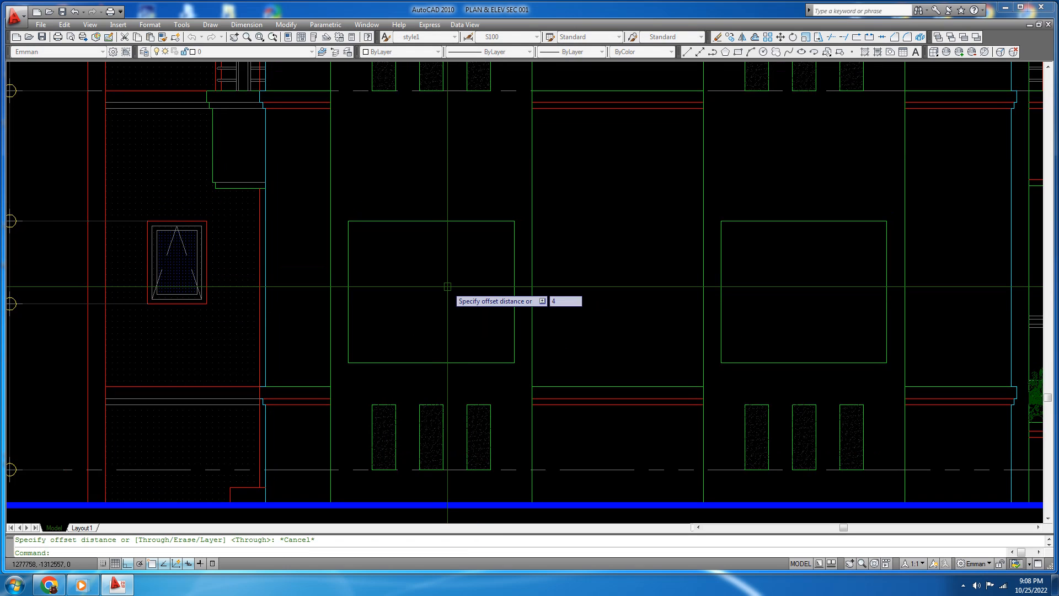
text(50)
key(Return)
scroll(431, 257, up, 2)
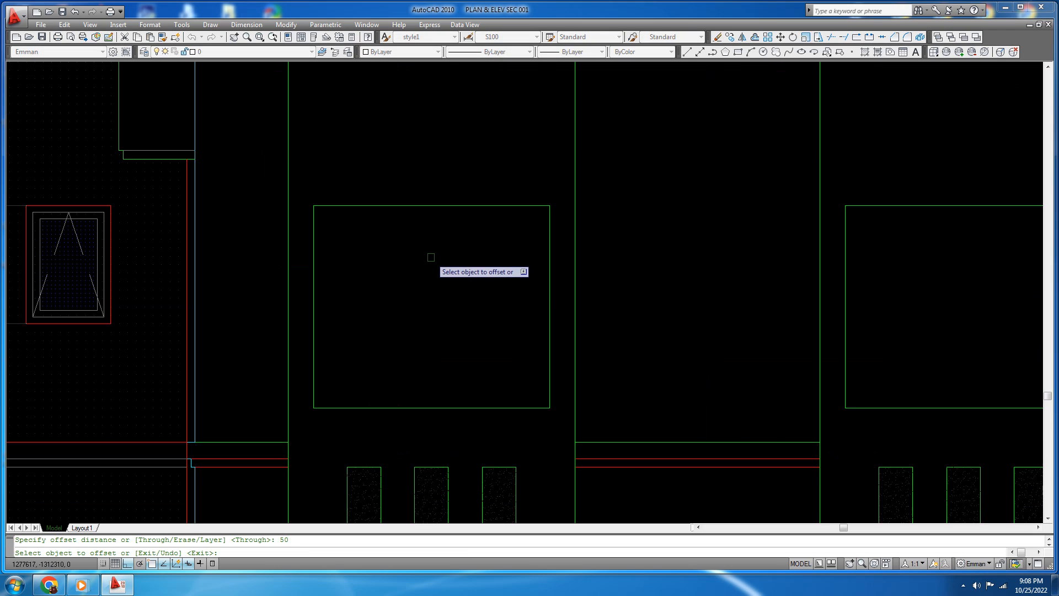
click(430, 204)
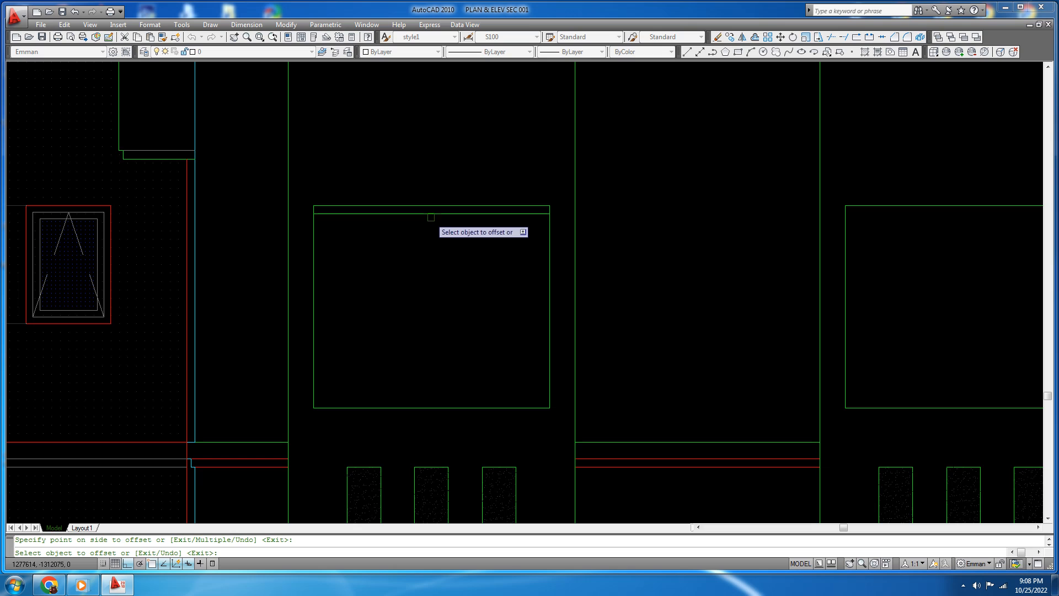
click(431, 217)
click(446, 368)
Offset the opening's bottom edge inward twice and its left edge inward once, each by 50
click(442, 408)
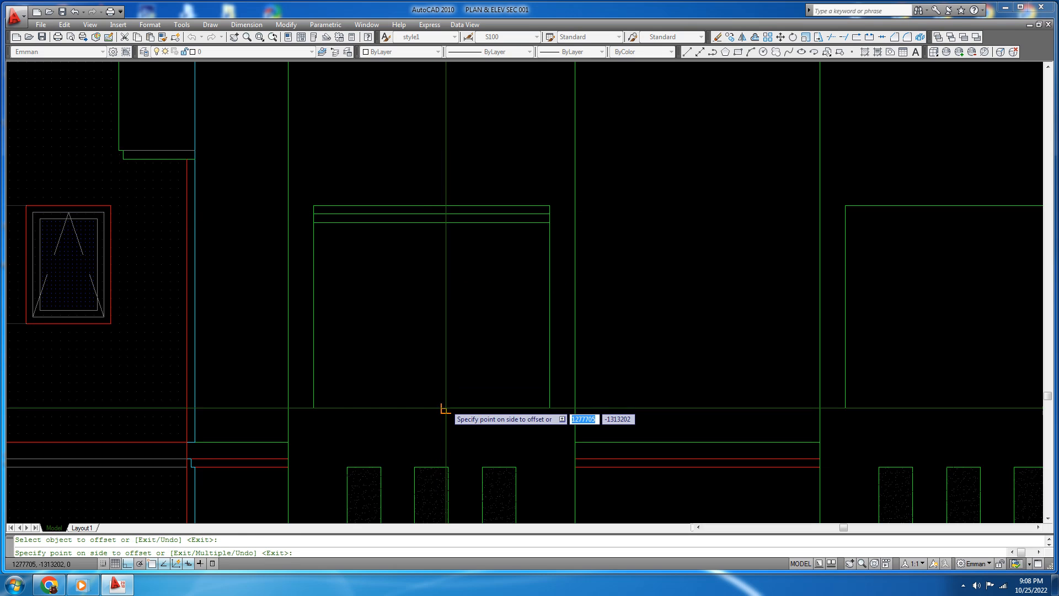
click(361, 351)
click(312, 342)
click(419, 342)
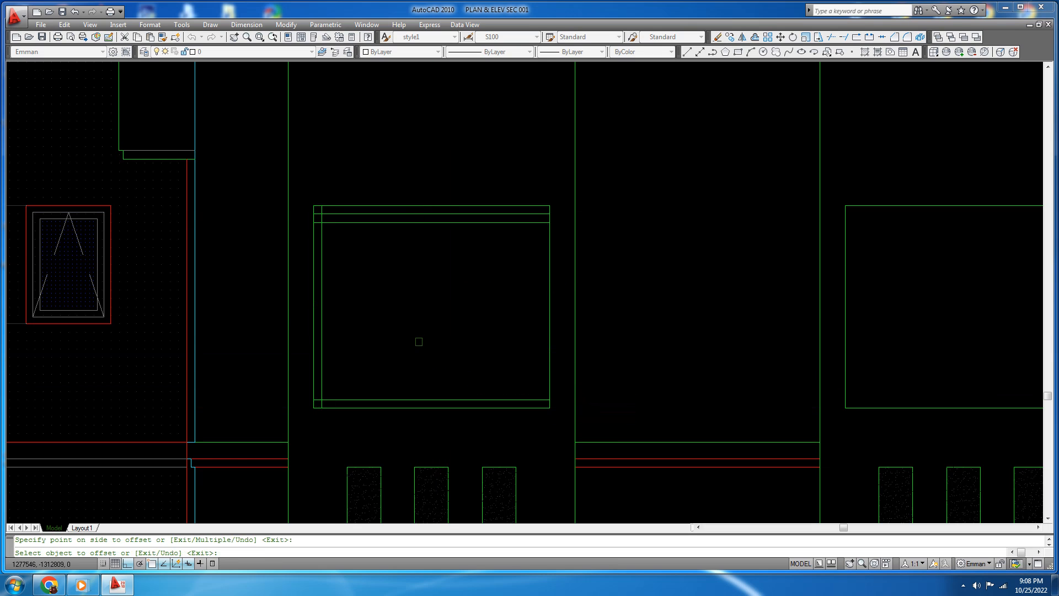
click(445, 400)
click(495, 342)
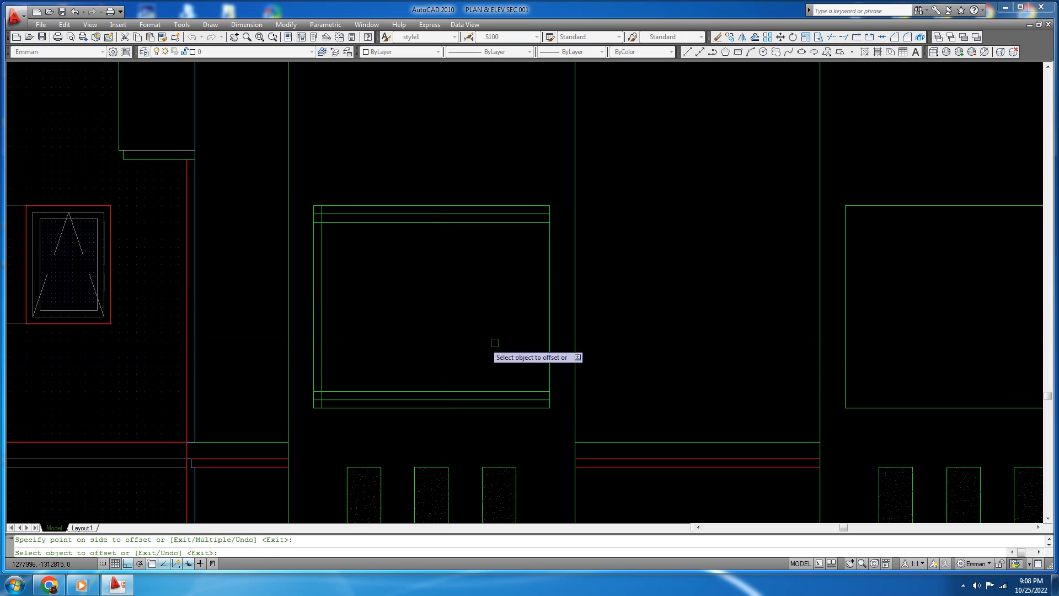
Offset the opening's right edge inward twice and add a second inward offset on the left side, each by 50
click(547, 359)
click(329, 335)
click(324, 337)
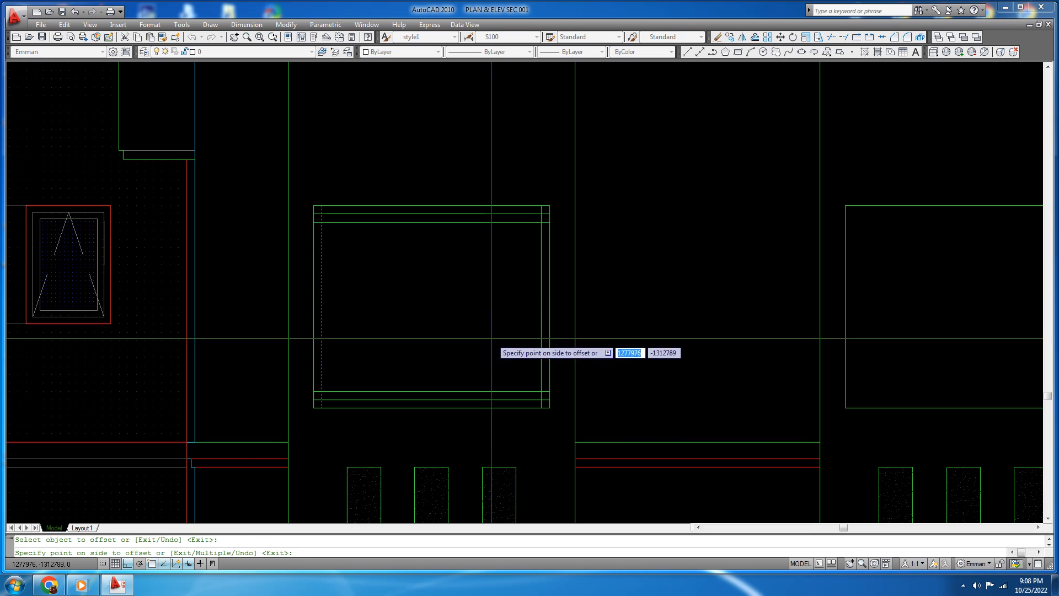
click(492, 337)
click(539, 361)
click(456, 261)
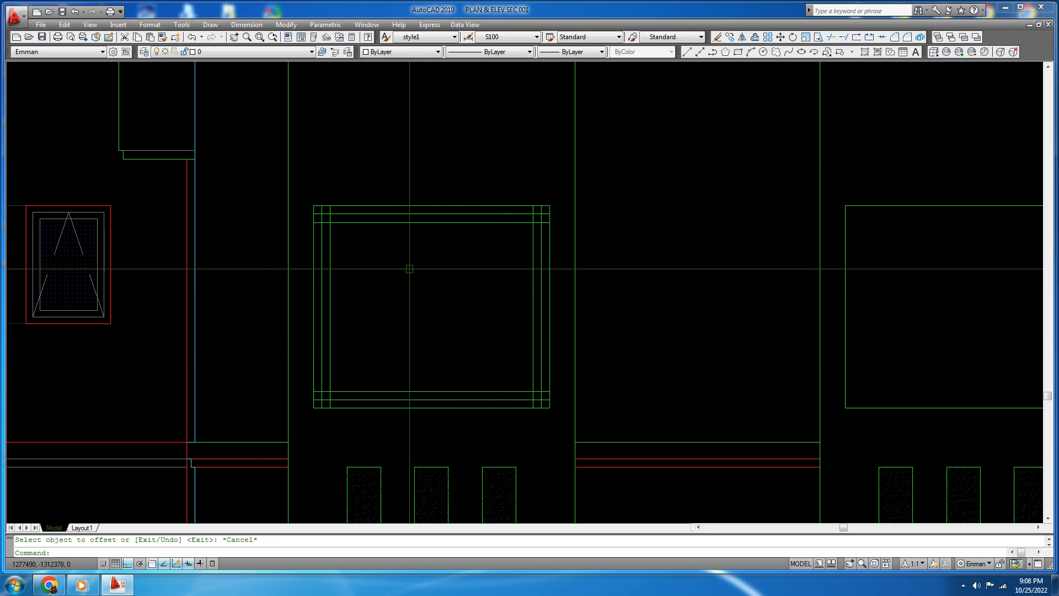
key(Escape)
Draw a vertical centre line between the midpoints of the first offset lines at the window's top and bottom
text(l)
key(Return)
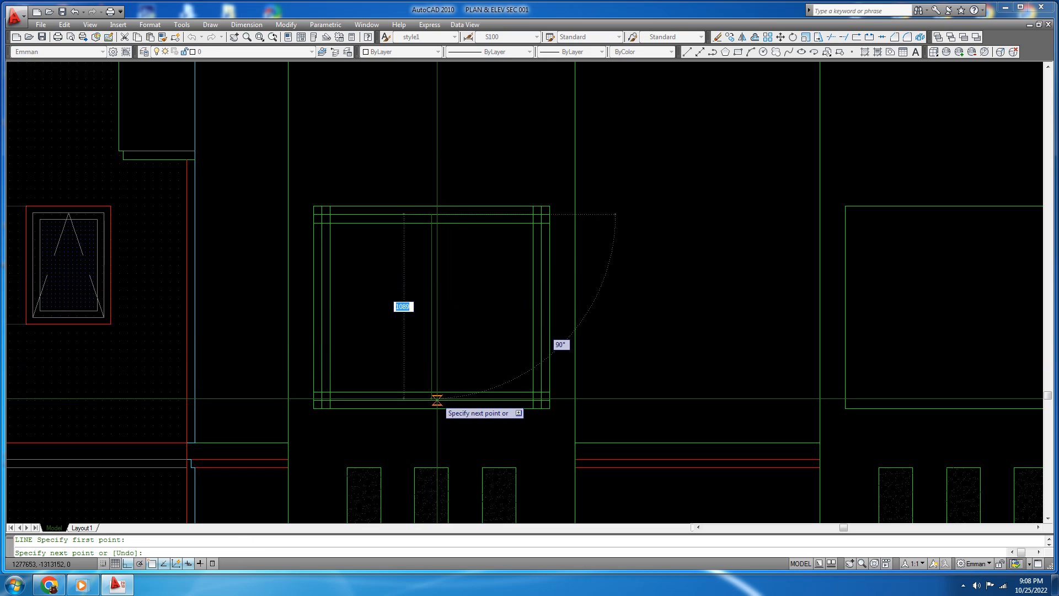
click(437, 399)
key(Return)
Offset the vertical centre line by 25 to both sides and delete the original line, leaving the two mullion lines
text(o)
key(Return)
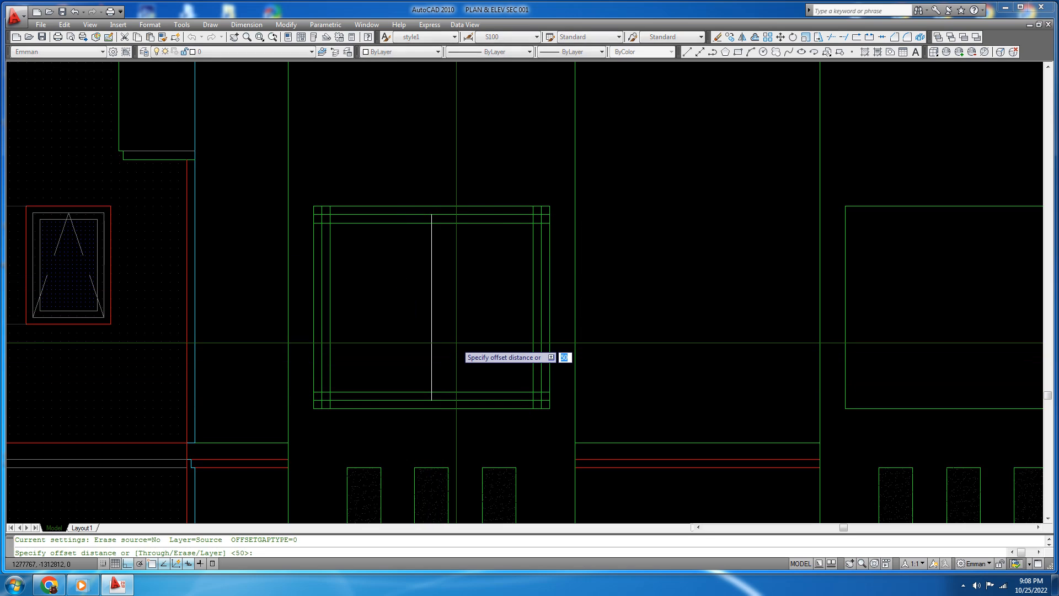
text(25)
key(Return)
scroll(431, 337, up, 5)
click(433, 348)
click(482, 358)
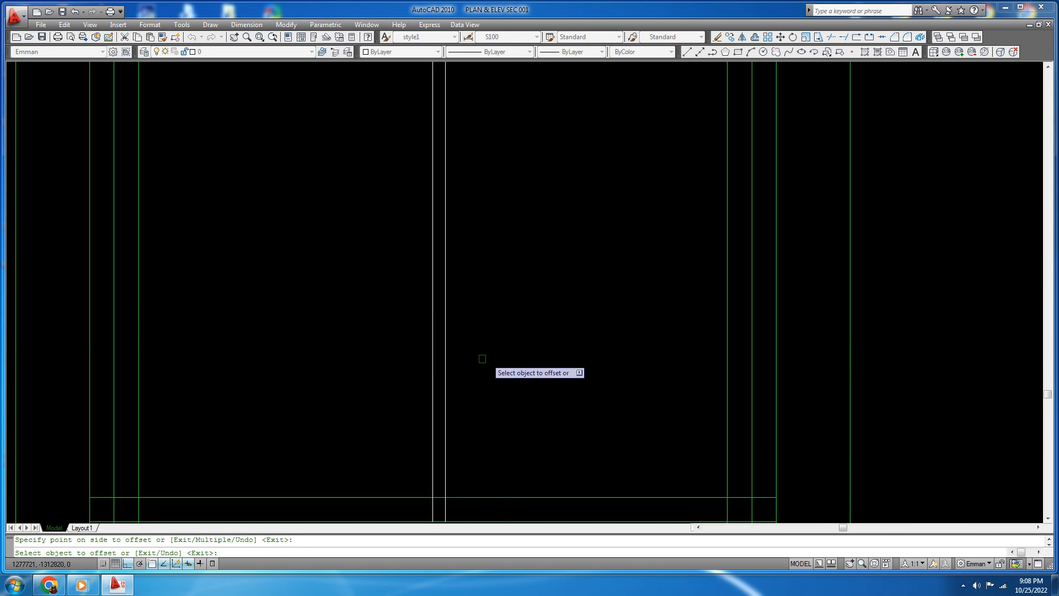
click(428, 368)
click(426, 369)
key(Escape)
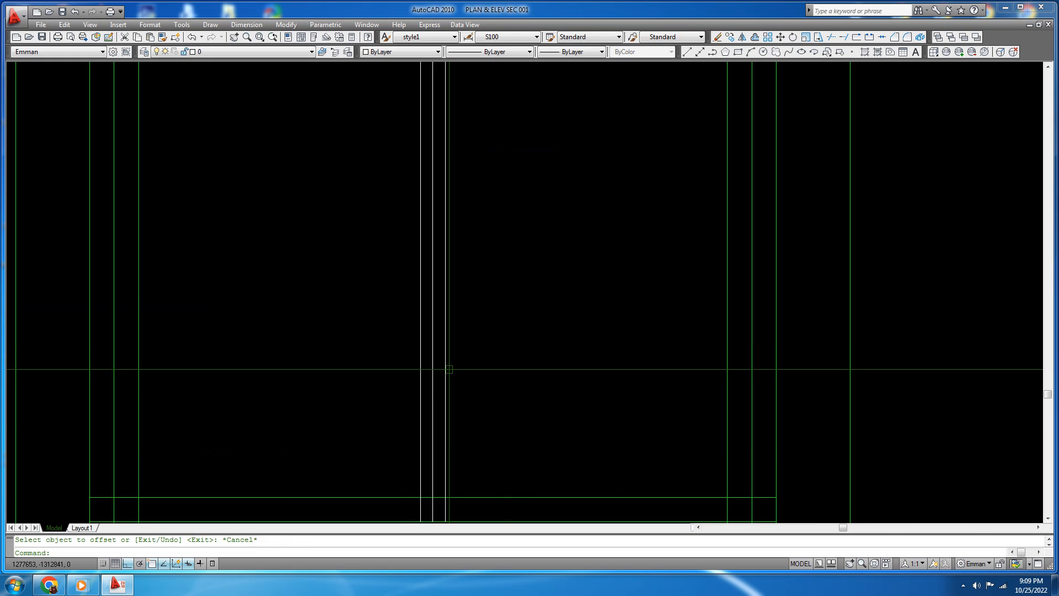
key(Escape)
scroll(433, 368, down, 4)
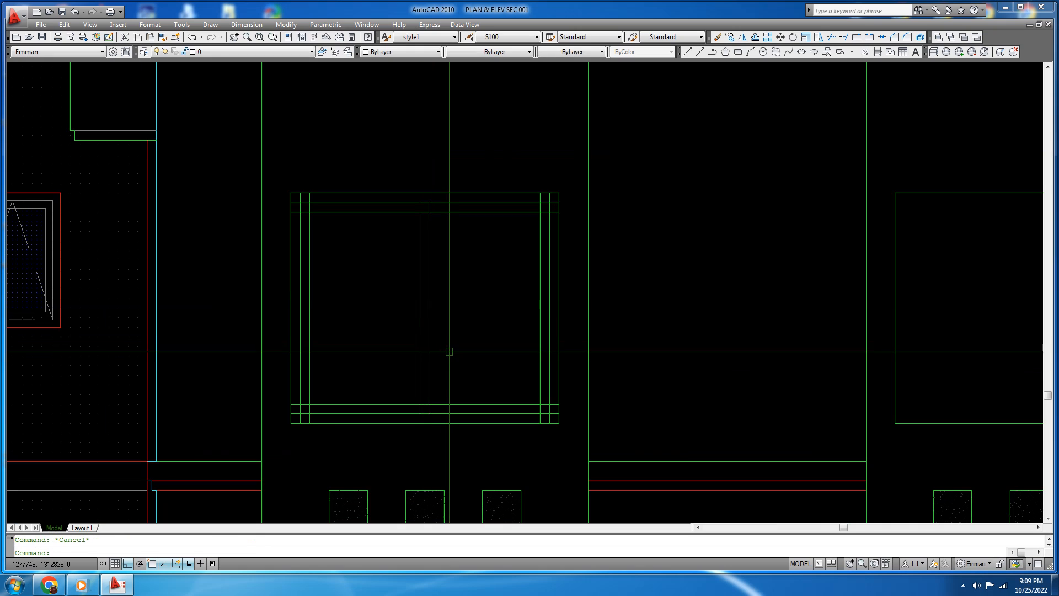
Trim the innermost bottom frame line between the mullion lines and cut the left mullion line back to it
key(Return)
scroll(402, 433, up, 2)
scroll(436, 398, up, 6)
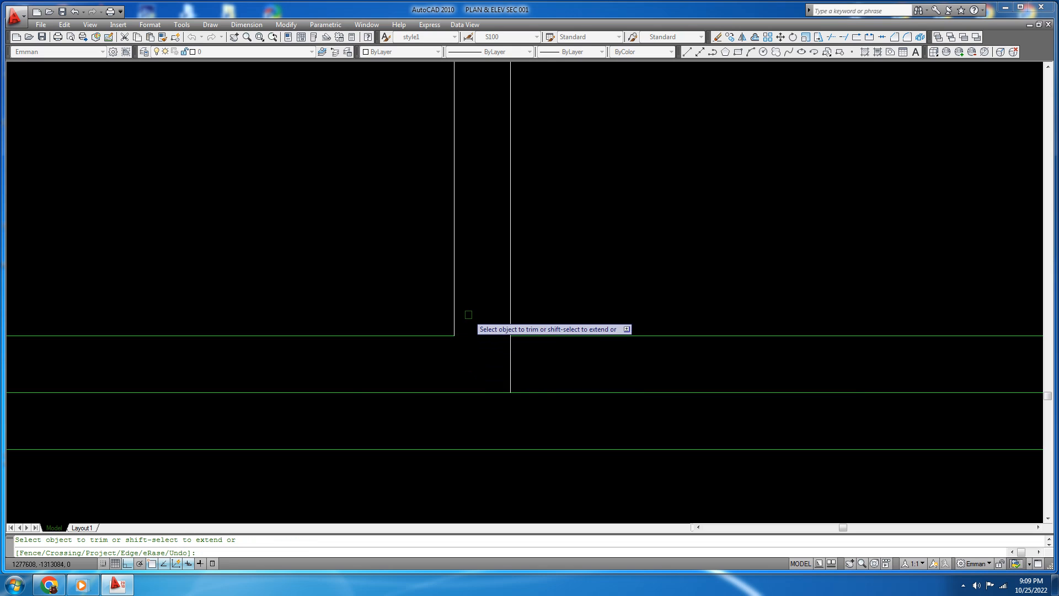
Trim the overlapping offset lines at the window frame's lower-right and upper-right corners
scroll(342, 392, down, 4)
scroll(508, 386, up, 8)
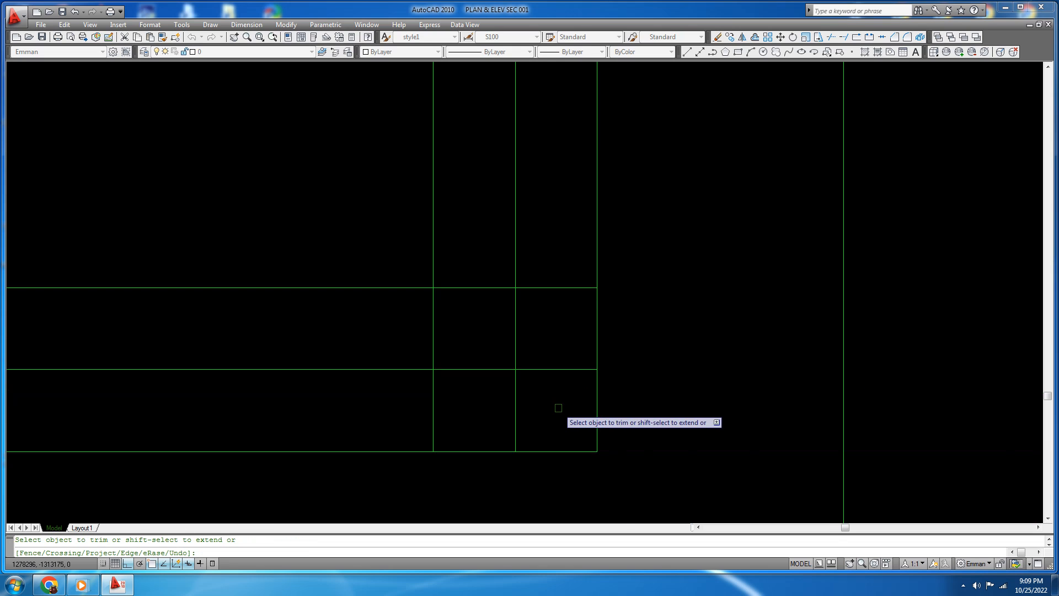
click(369, 407)
click(558, 396)
click(533, 261)
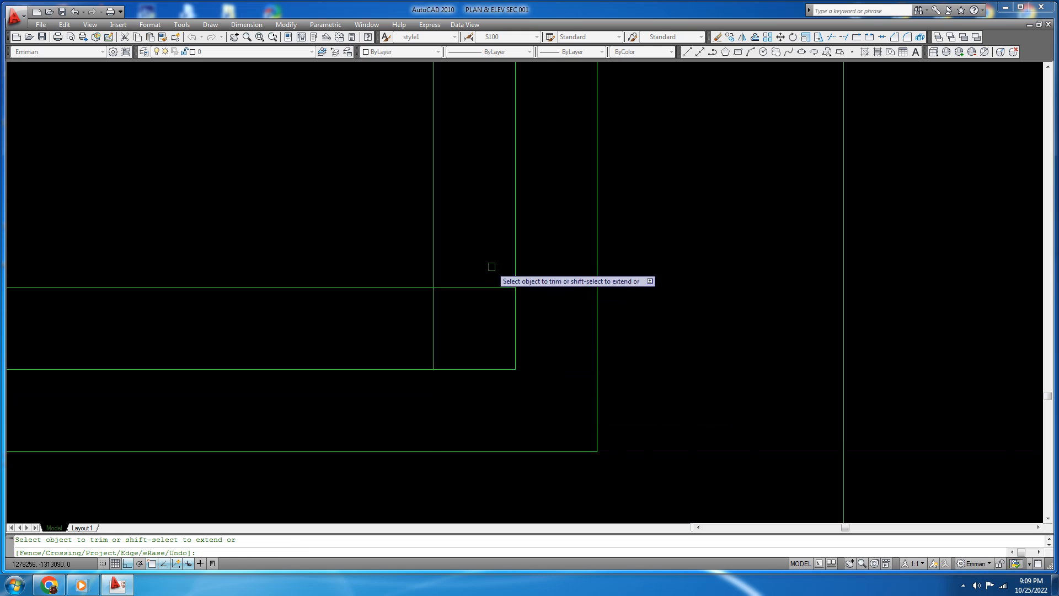
scroll(421, 360, down, 6)
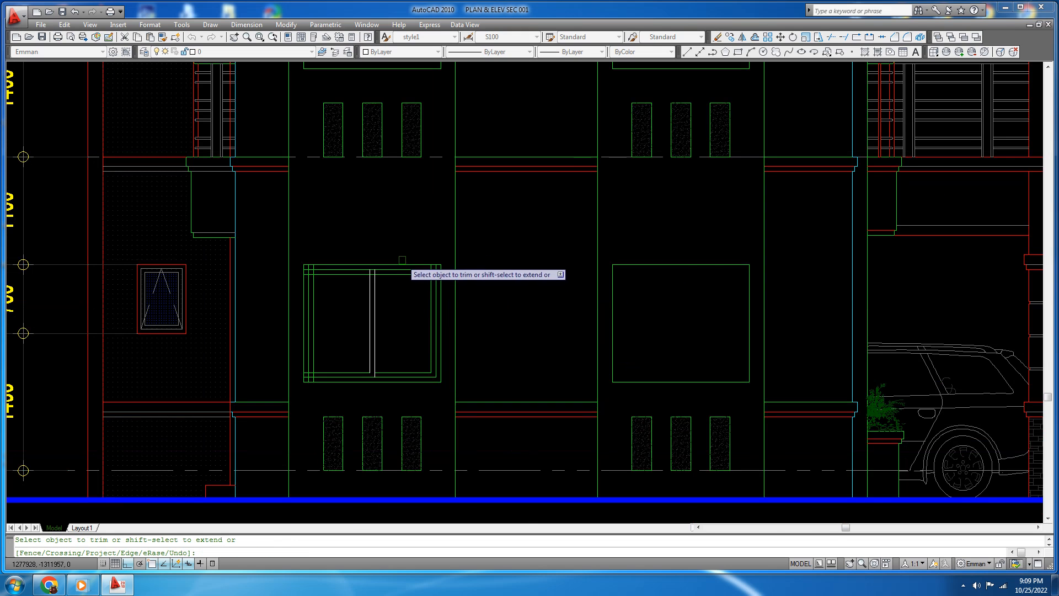
scroll(423, 331, up, 7)
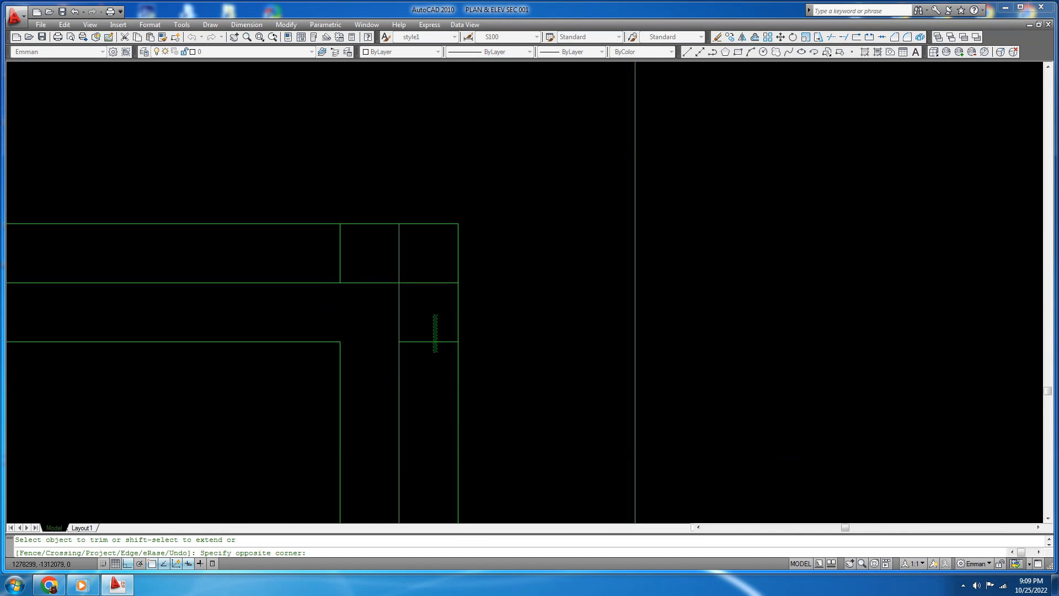
click(416, 264)
Trim the overlapping offset lines at the window frame's upper-left and lower-left corners
scroll(672, 254, down, 5)
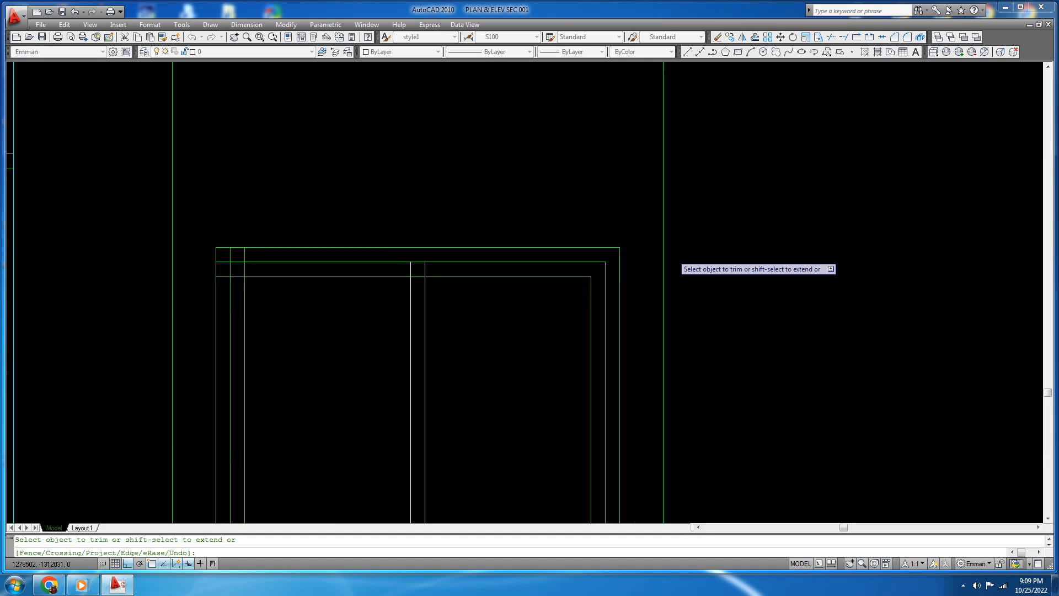
scroll(374, 272, up, 5)
click(615, 161)
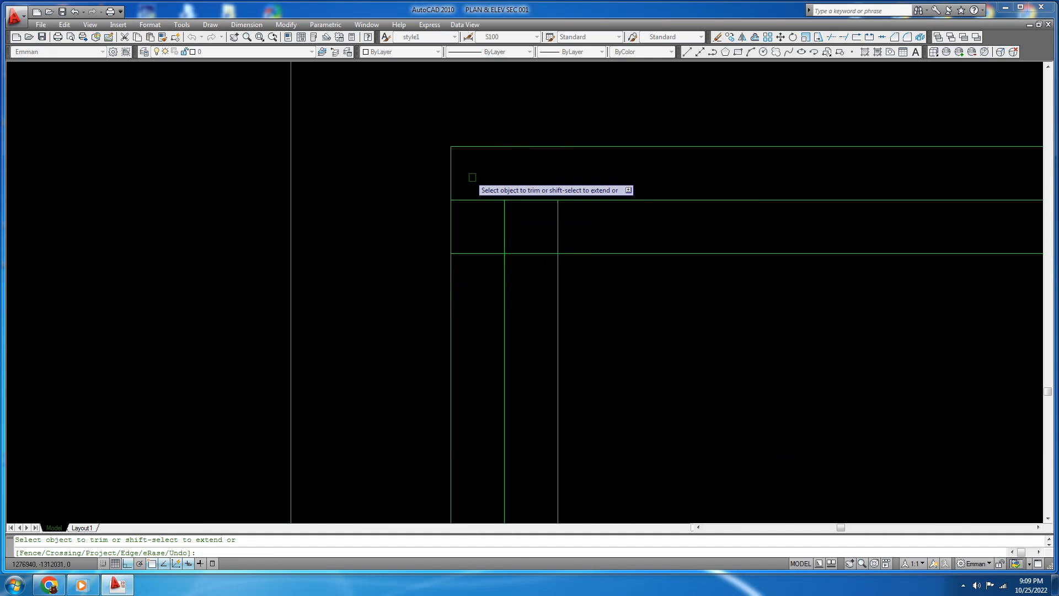
click(468, 257)
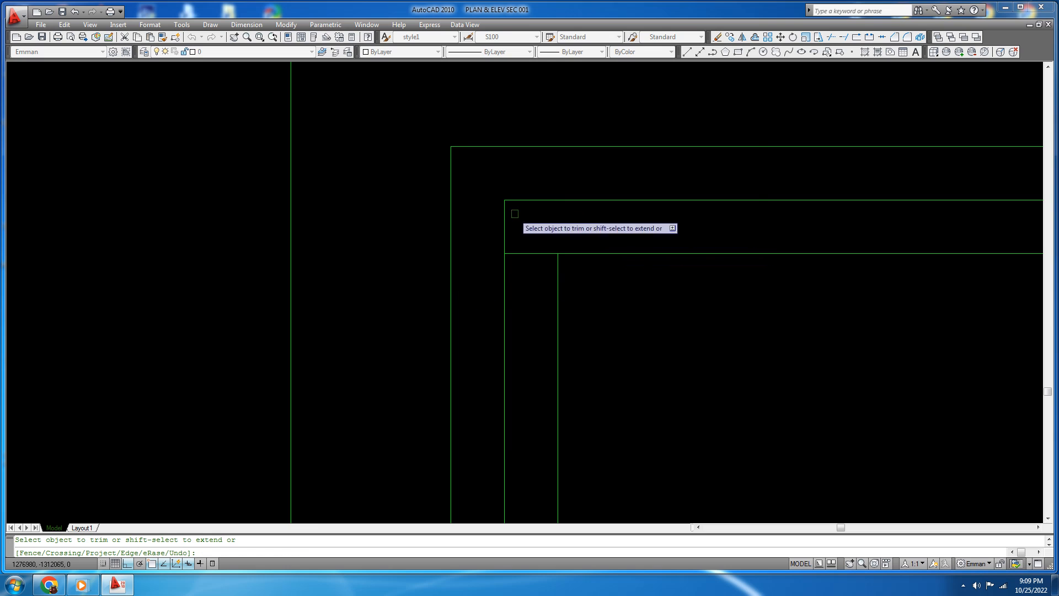
scroll(449, 238, down, 5)
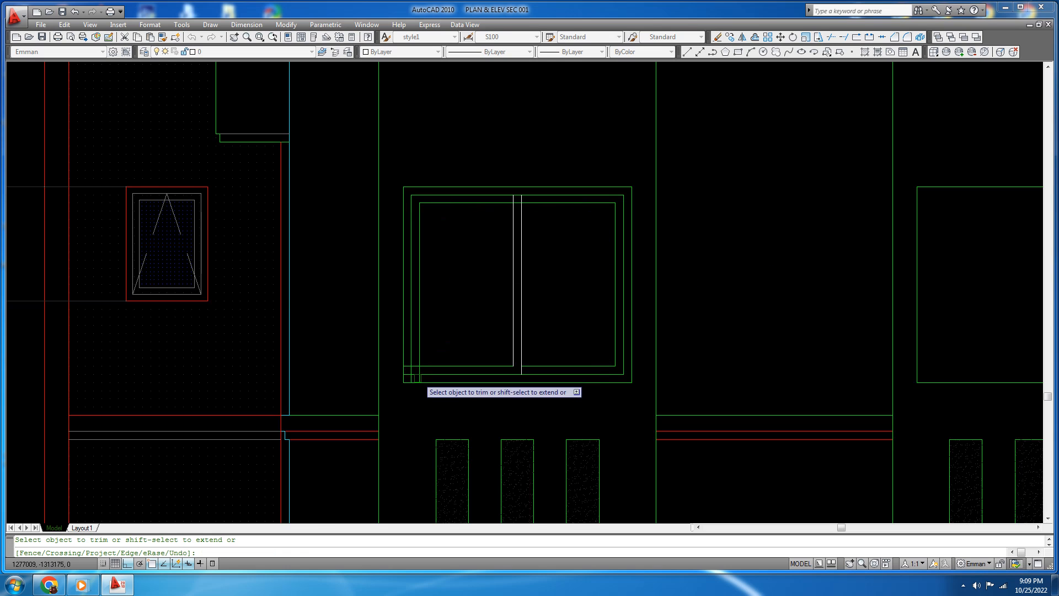
scroll(428, 379, up, 6)
scroll(396, 370, up, 5)
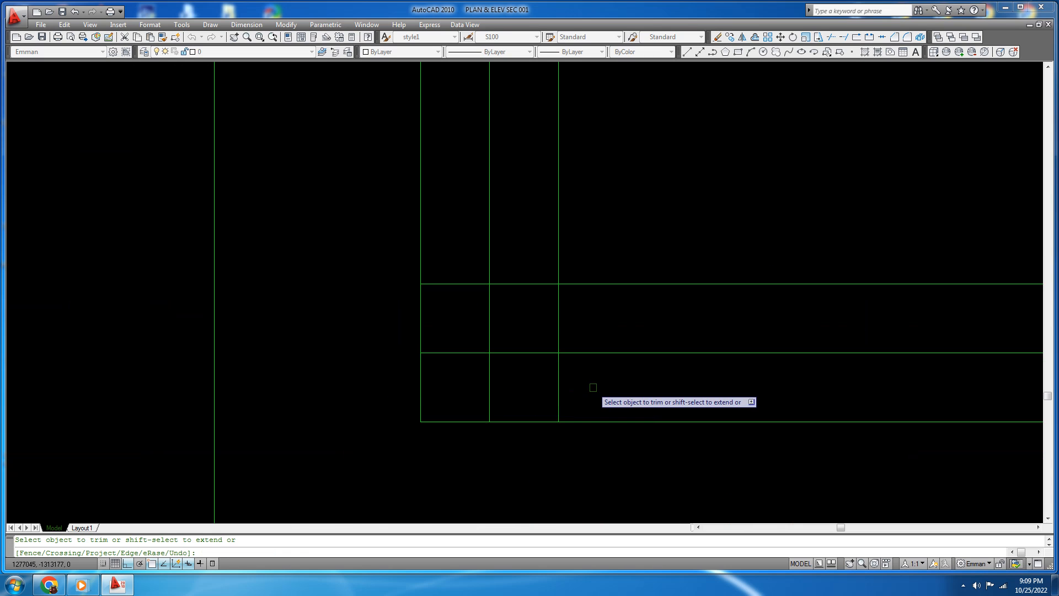
click(438, 281)
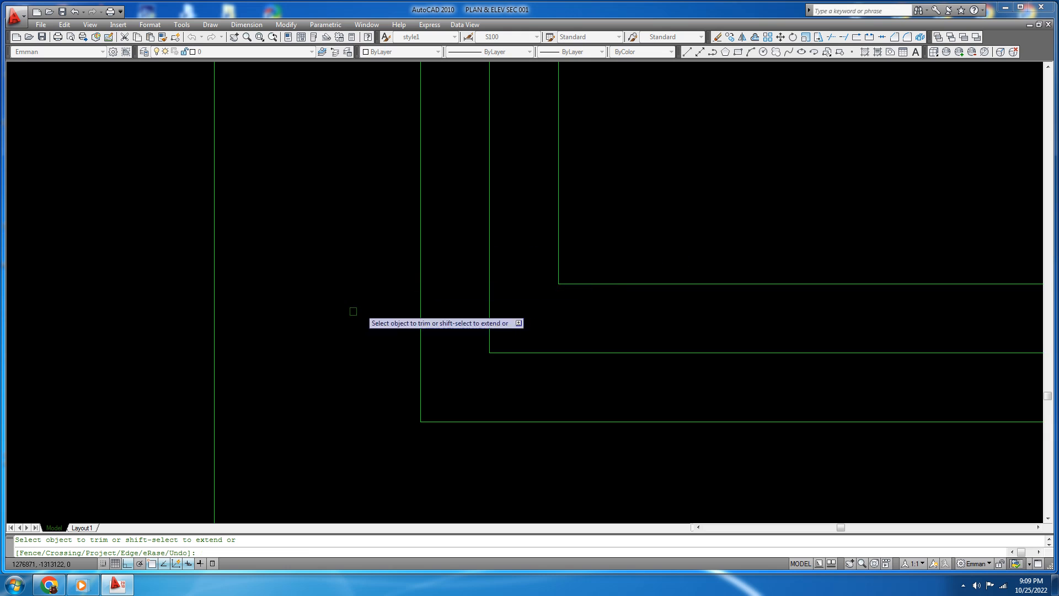
scroll(353, 311, down, 5)
scroll(301, 331, up, 6)
key(Escape)
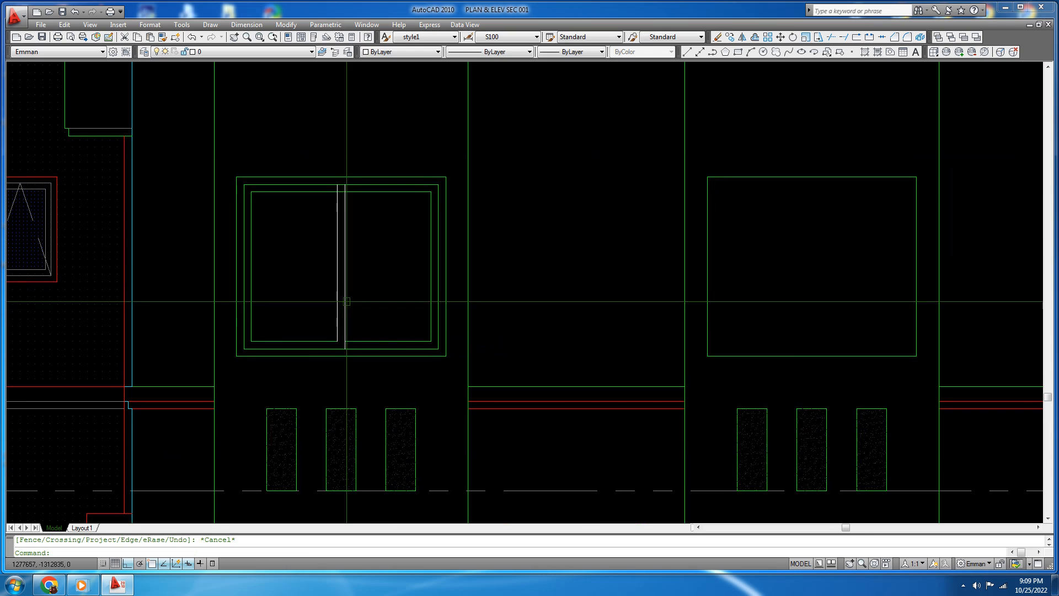
Trim the innermost top frame line between the mullion lines and cut the left mullion line back to it
middle_drag(347, 302, 413, 338)
text(tr)
key(space)
key(space)
scroll(420, 190, up, 2)
middle_drag(419, 190, 407, 239)
scroll(404, 306, up, 4)
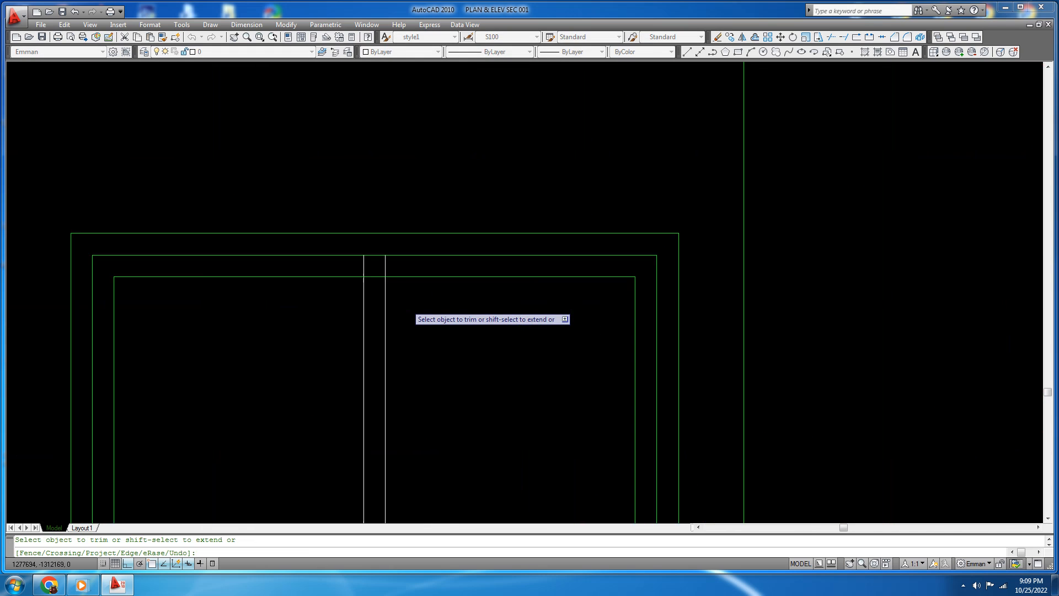
scroll(368, 282, up, 6)
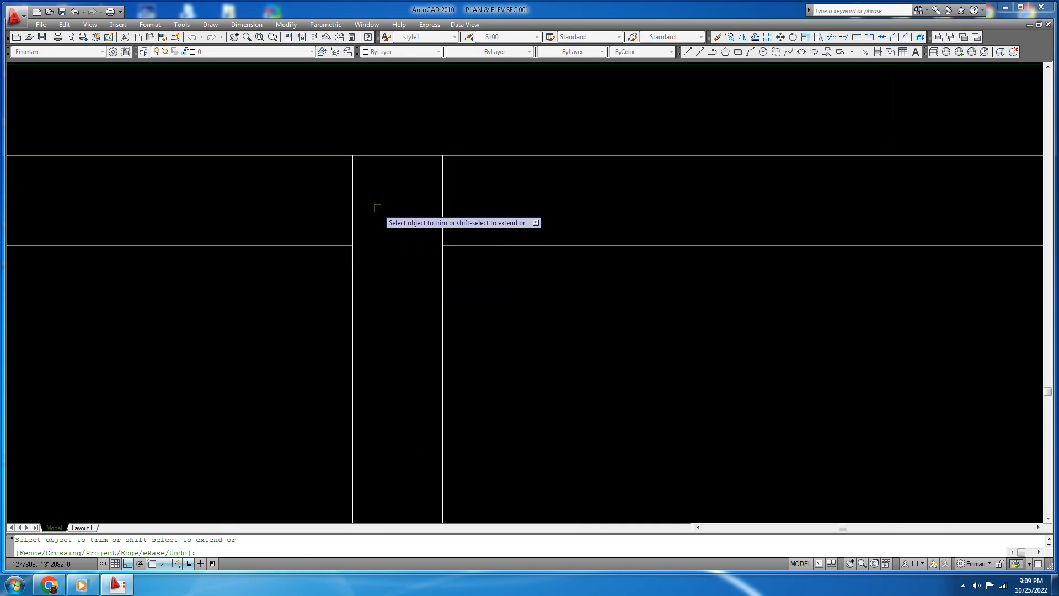
scroll(422, 193, down, 10)
key(Escape)
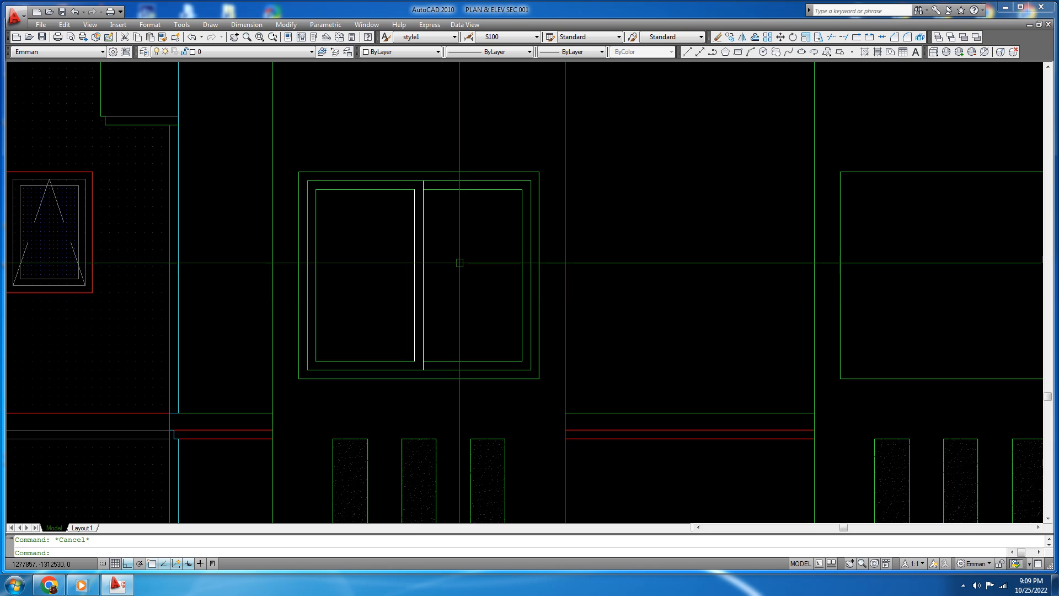
Match the two mullion lines' properties to the green window frame lines
key(space)
click(459, 218)
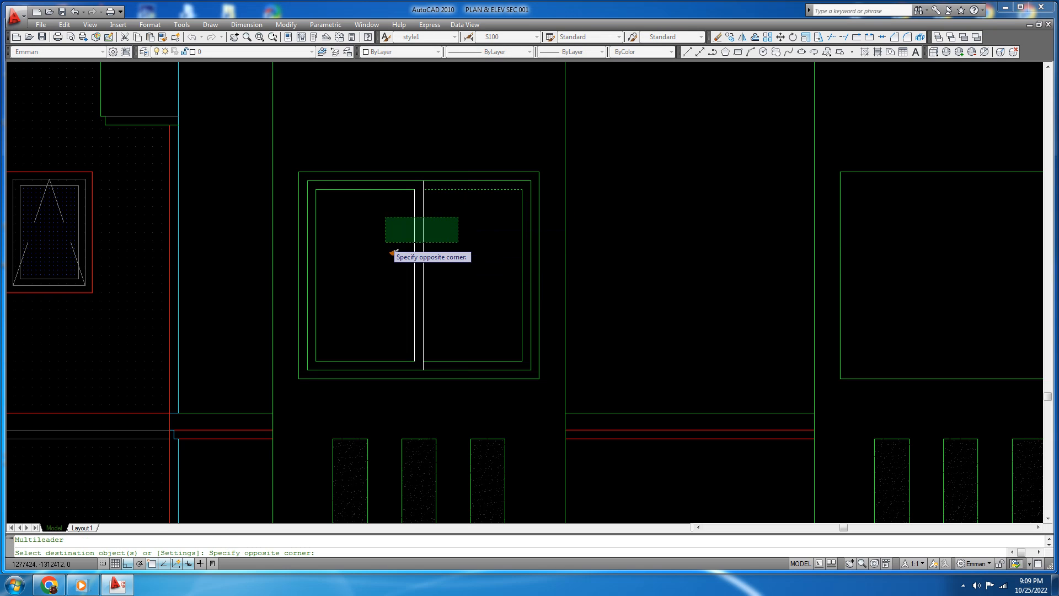
click(385, 241)
key(Escape)
key(Escape)
Match the inner frame, sash and mullion lines' properties to the grey sash line of the neighbouring small window
middle_drag(379, 248, 379, 260)
text(ma)
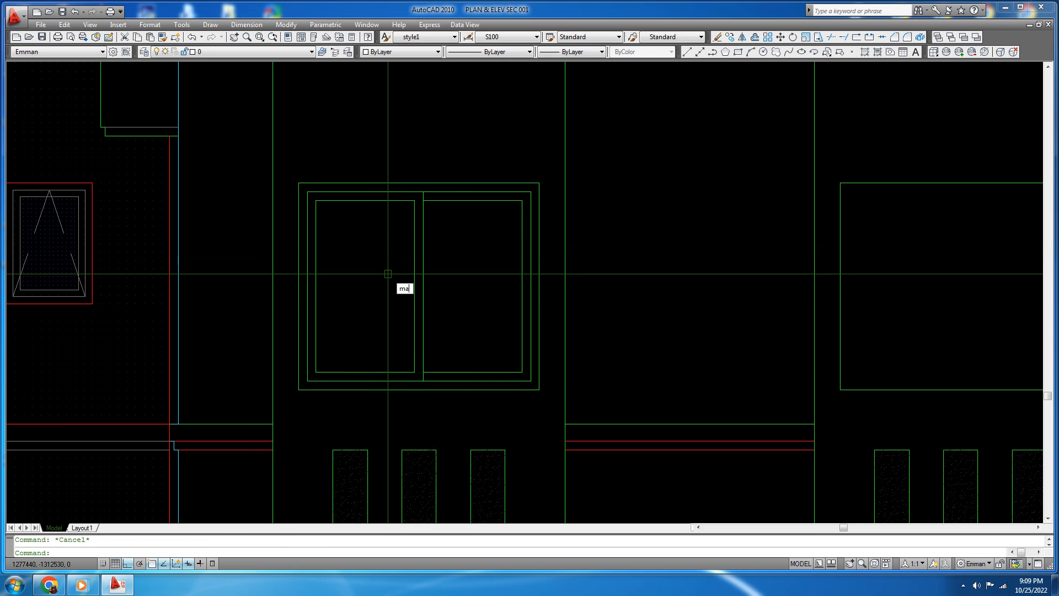
scroll(402, 286, down, 7)
key(space)
scroll(410, 208, up, 3)
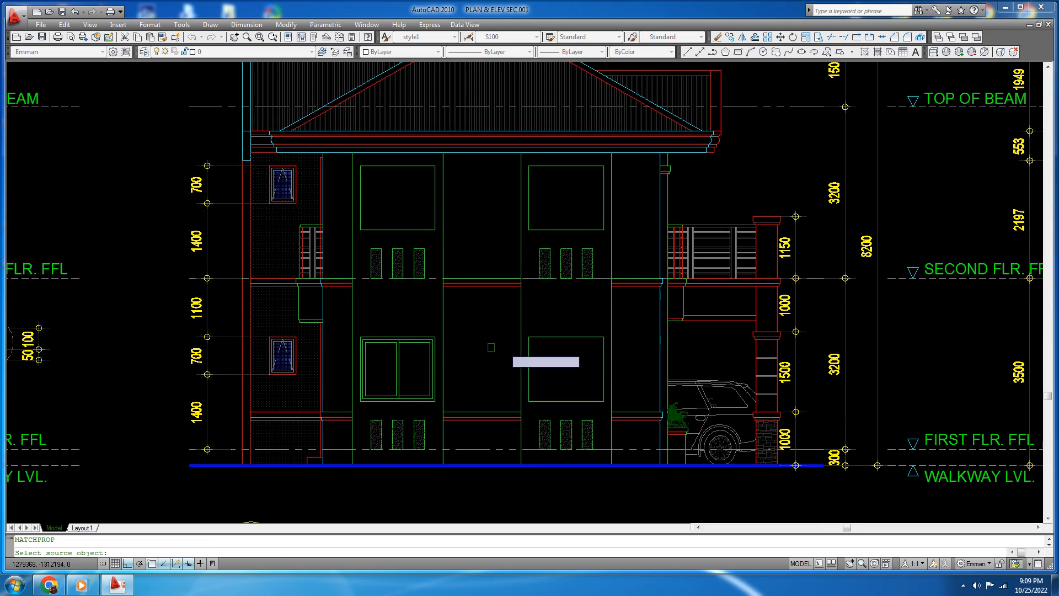
scroll(294, 339, up, 8)
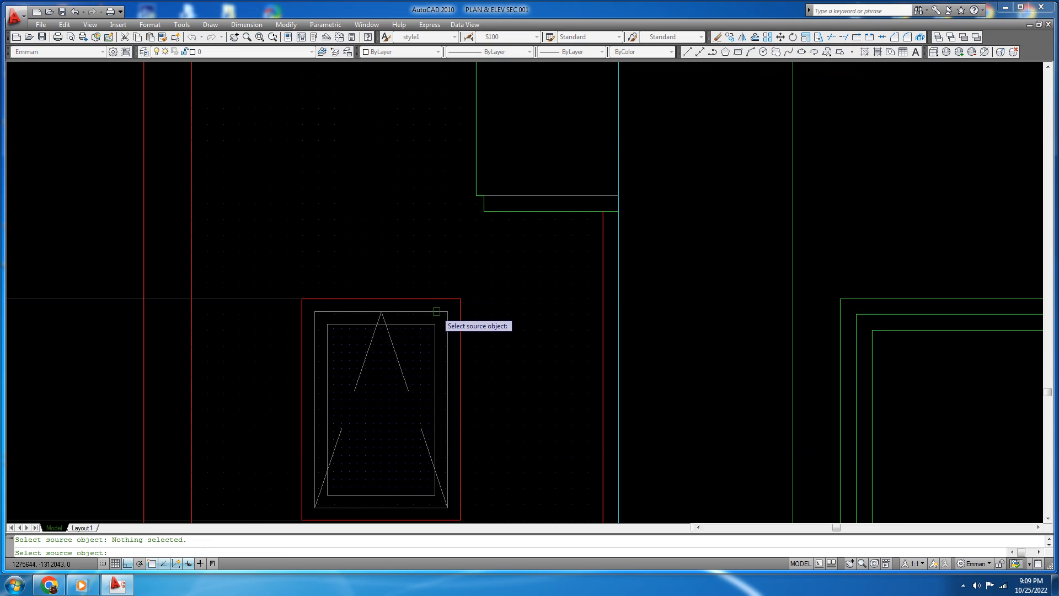
scroll(362, 335, down, 4)
scroll(582, 405, up, 6)
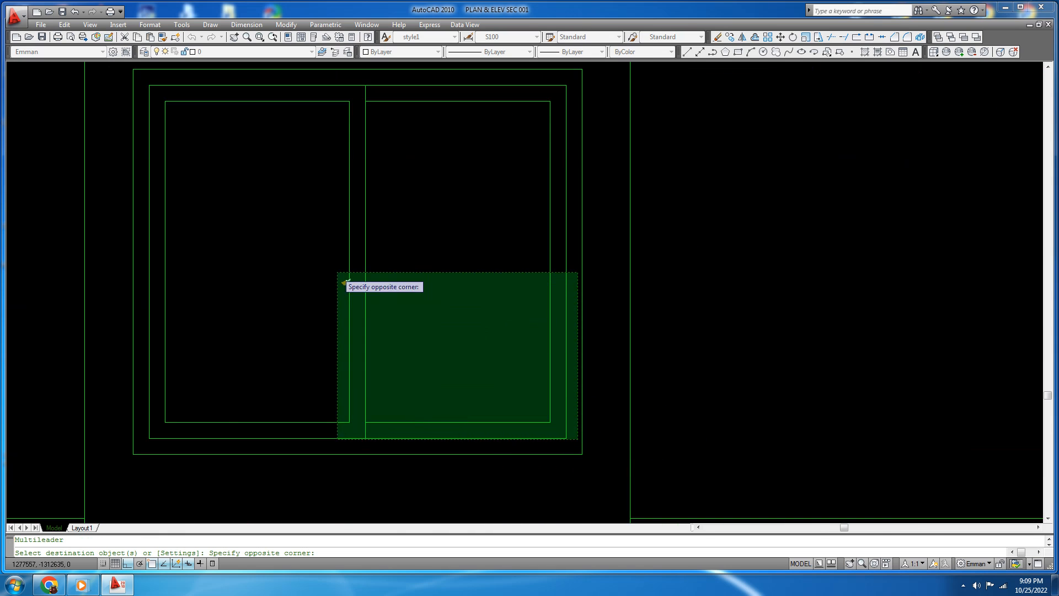
click(147, 83)
middle_drag(249, 199, 295, 223)
key(Escape)
key(Escape)
Draw a vertical line through the middle of the left sash, from its bottom edge to its top edge
middle_drag(327, 267, 367, 269)
text(l)
key(Return)
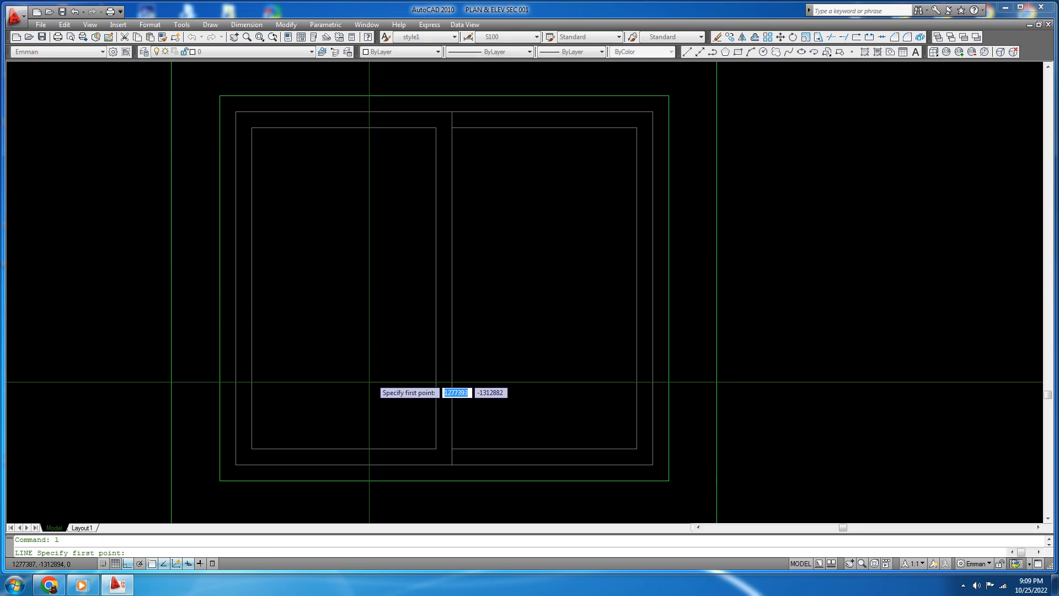
click(343, 449)
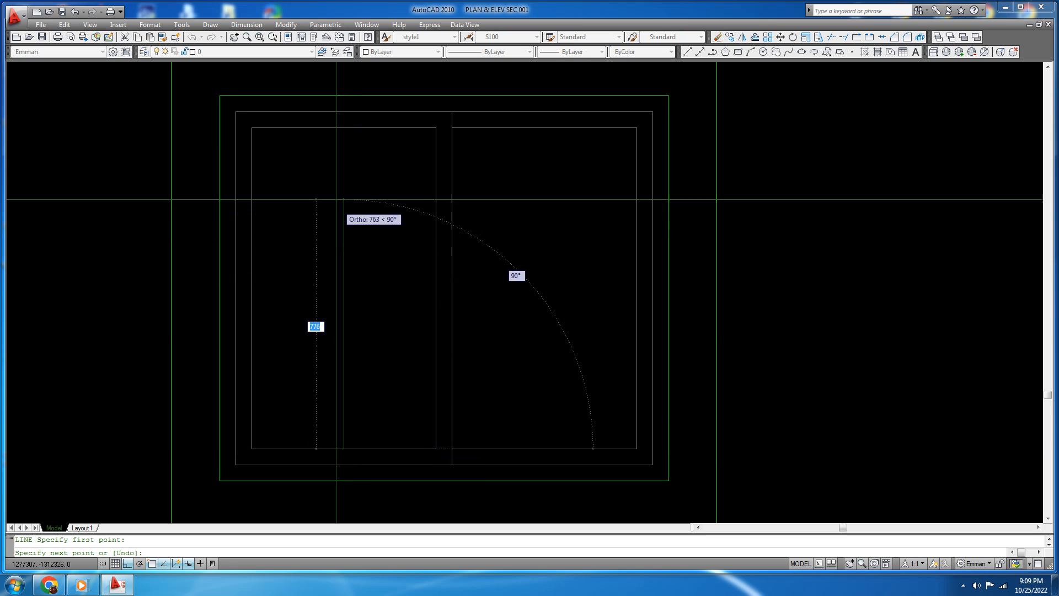
click(343, 128)
key(Return)
Offset the left sash's vertical centre line by 10 to both sides
text(o)
key(Return)
text(10)
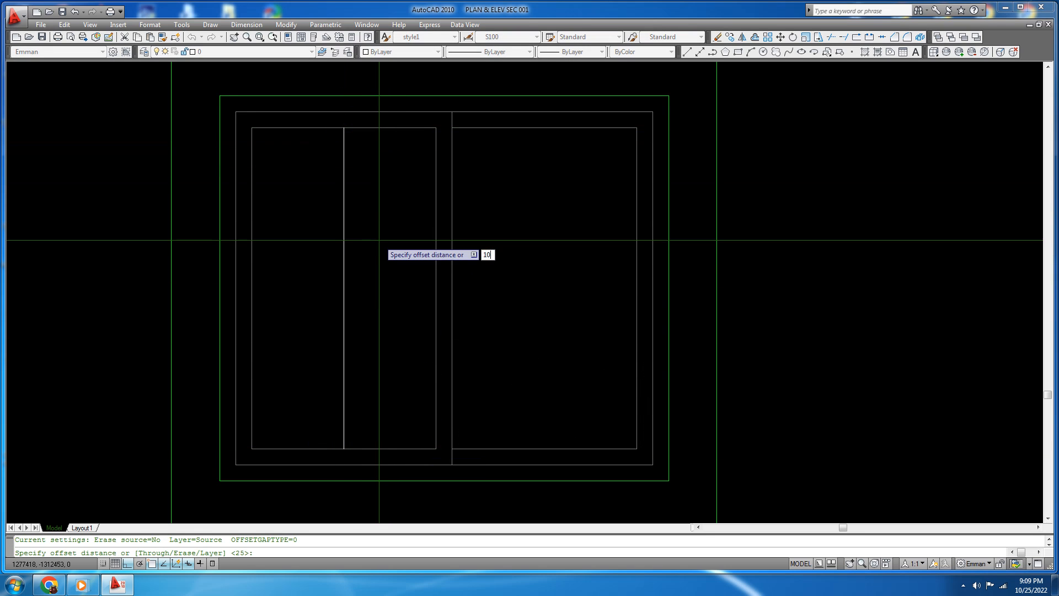
key(Return)
scroll(367, 254, up, 3)
click(328, 283)
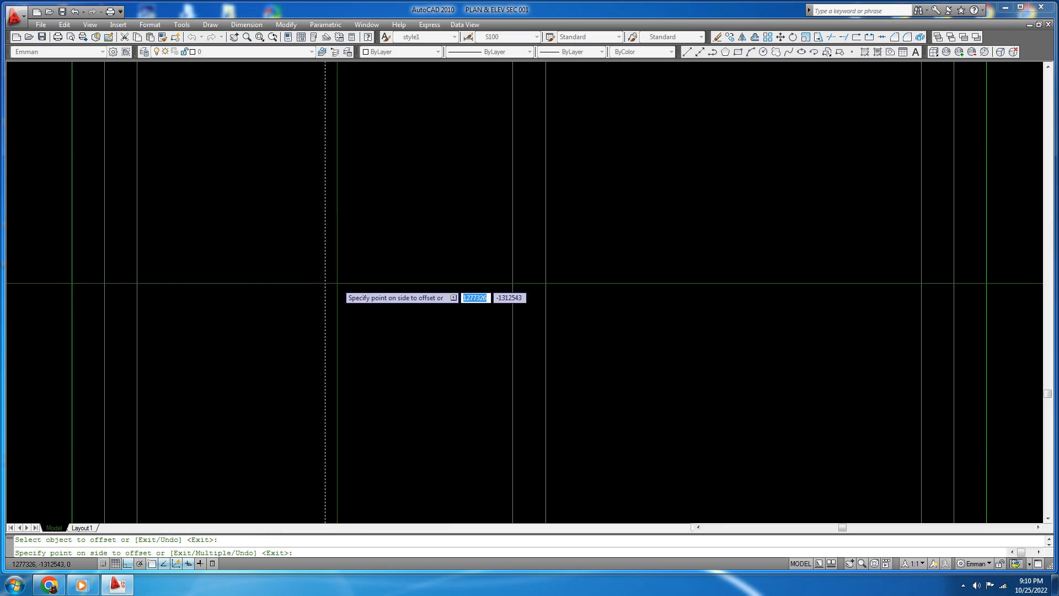
click(337, 288)
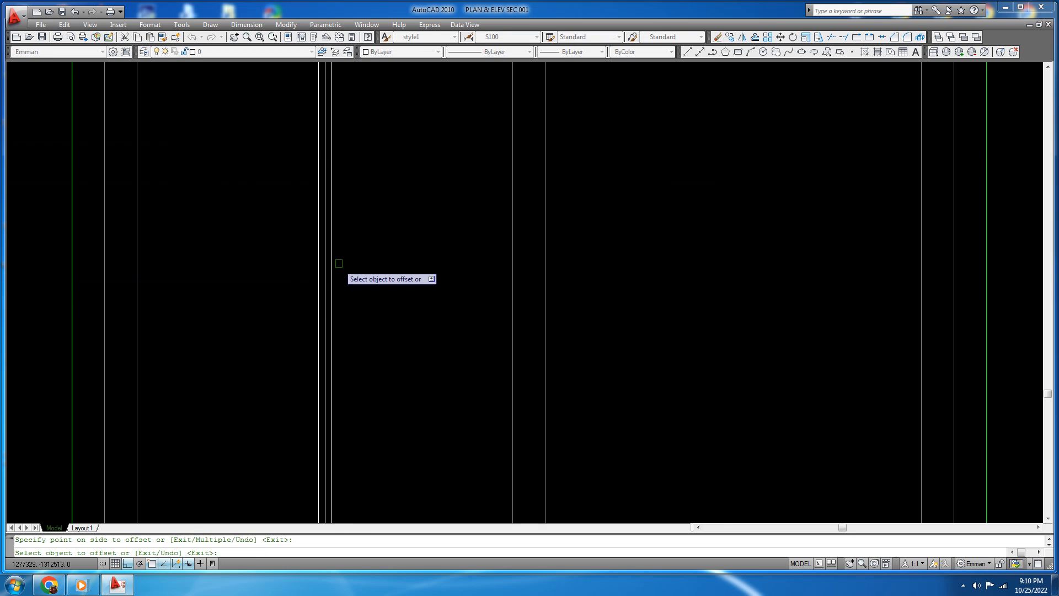
key(Escape)
Stretch the lower ends of the three vertical lines downward by 10, past the left sash's bottom edge
scroll(331, 287, down, 3)
text(s)
key(Return)
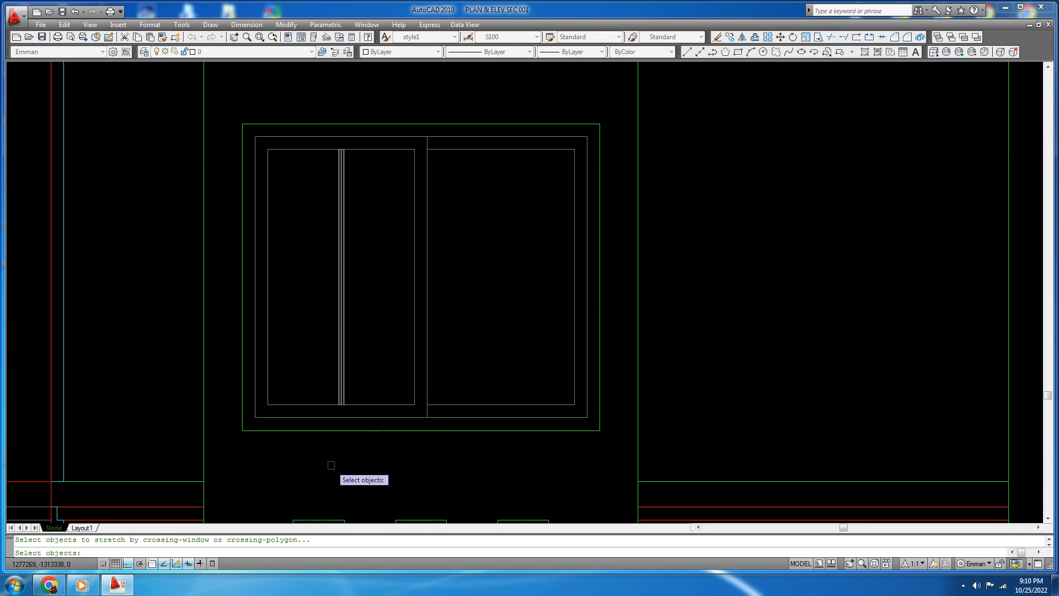
scroll(344, 454, up, 2)
click(375, 447)
click(288, 366)
key(Return)
click(382, 301)
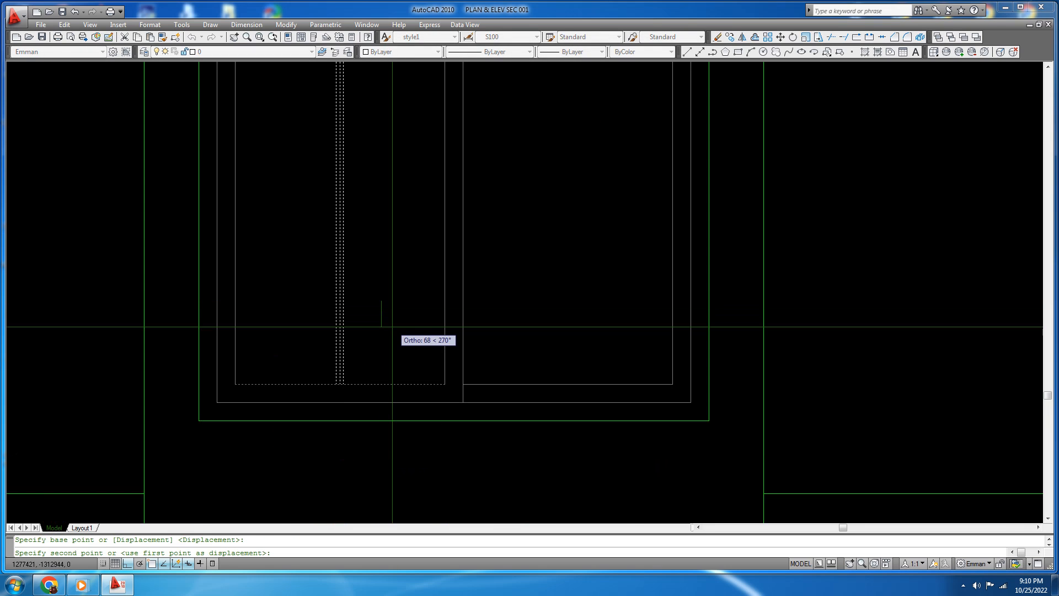
text(15)
key(Return)
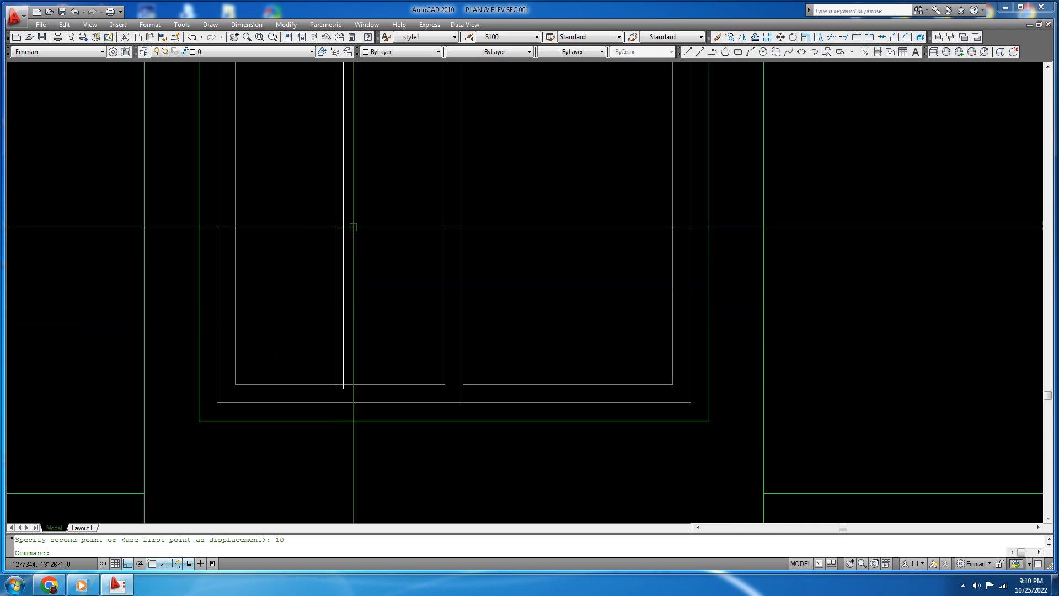
Stretch the upper ends of the three vertical lines upward by 10, past the left sash's top edge
middle_drag(355, 198, 390, 364)
key(Return)
click(401, 203)
click(342, 181)
key(Return)
click(480, 262)
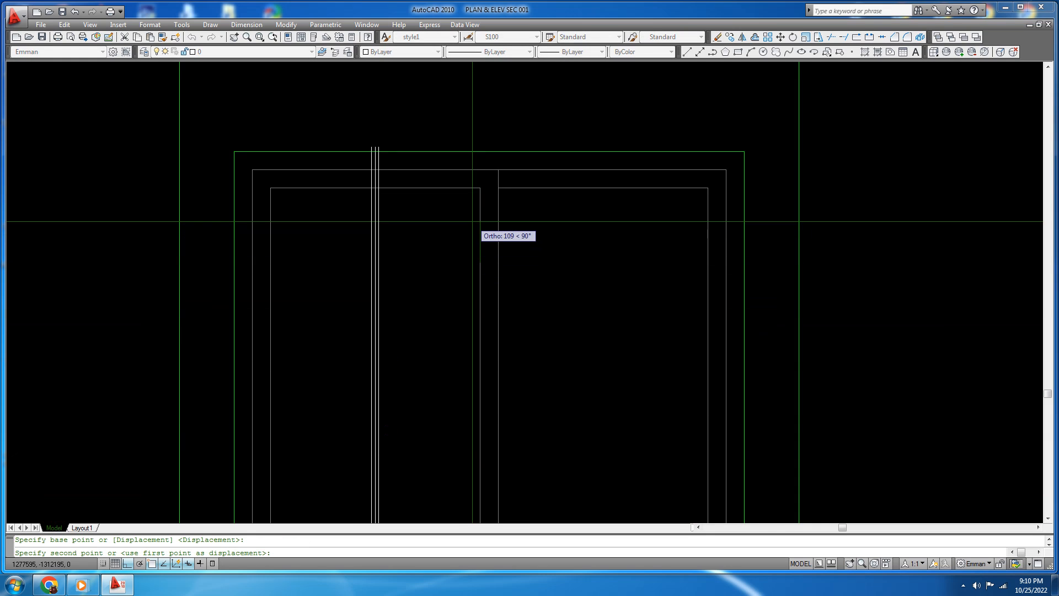
text(10)
key(Return)
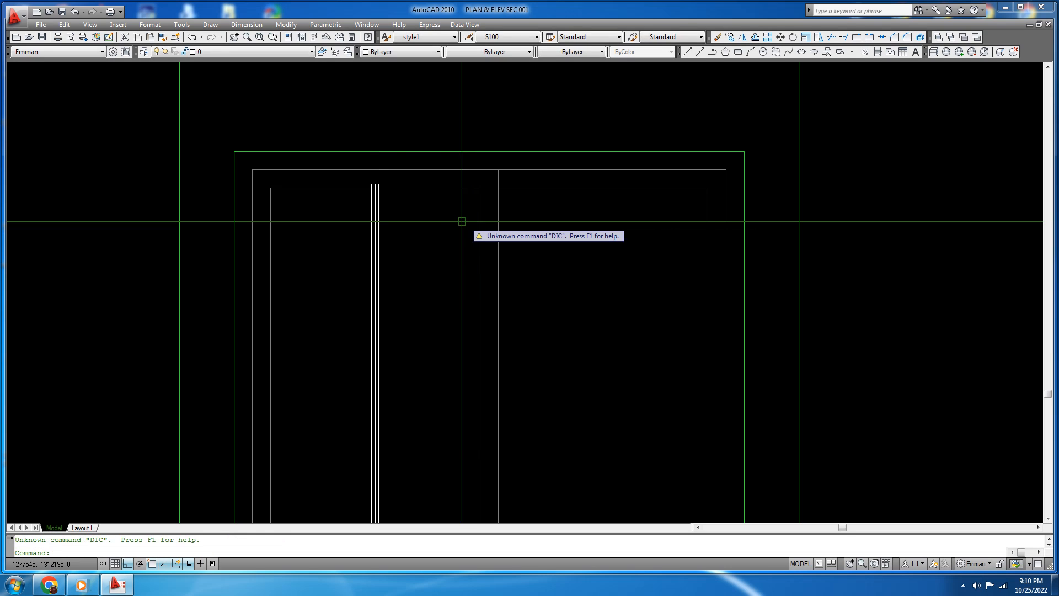
scroll(396, 250, up, 5)
key(Escape)
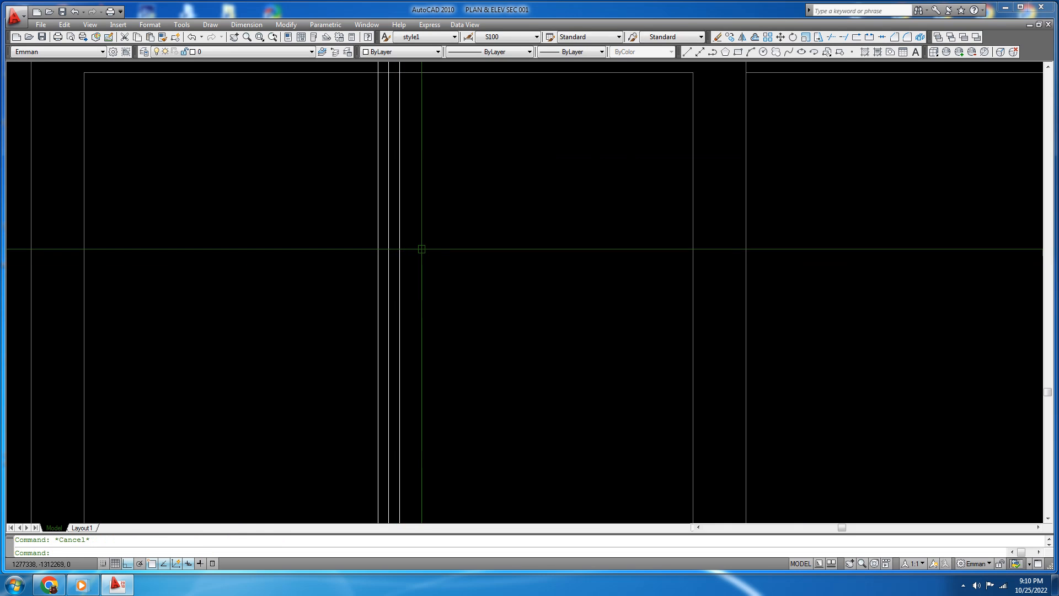
text(div)
key(Return)
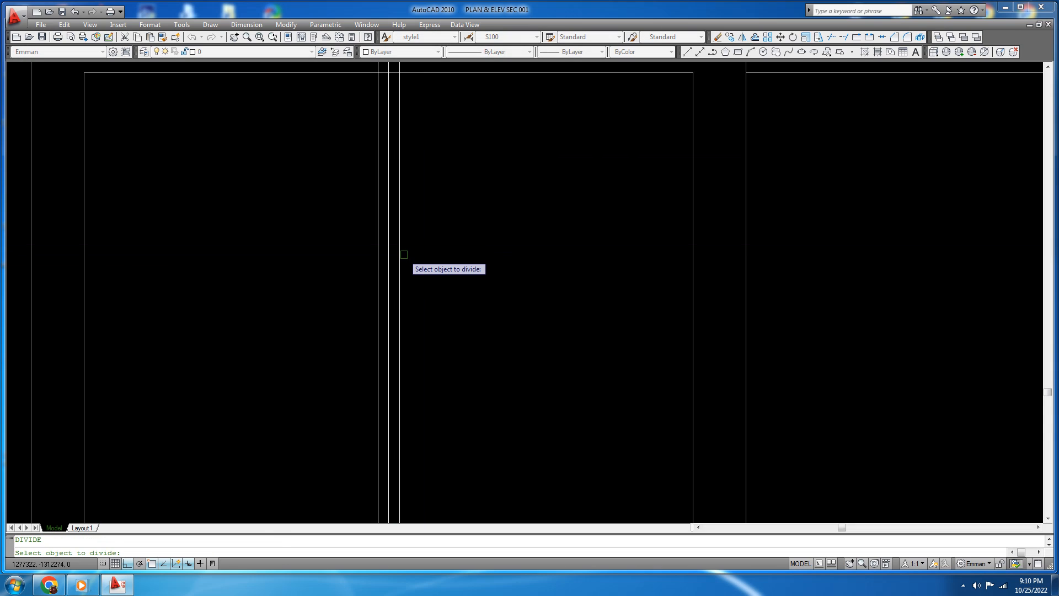
click(399, 251)
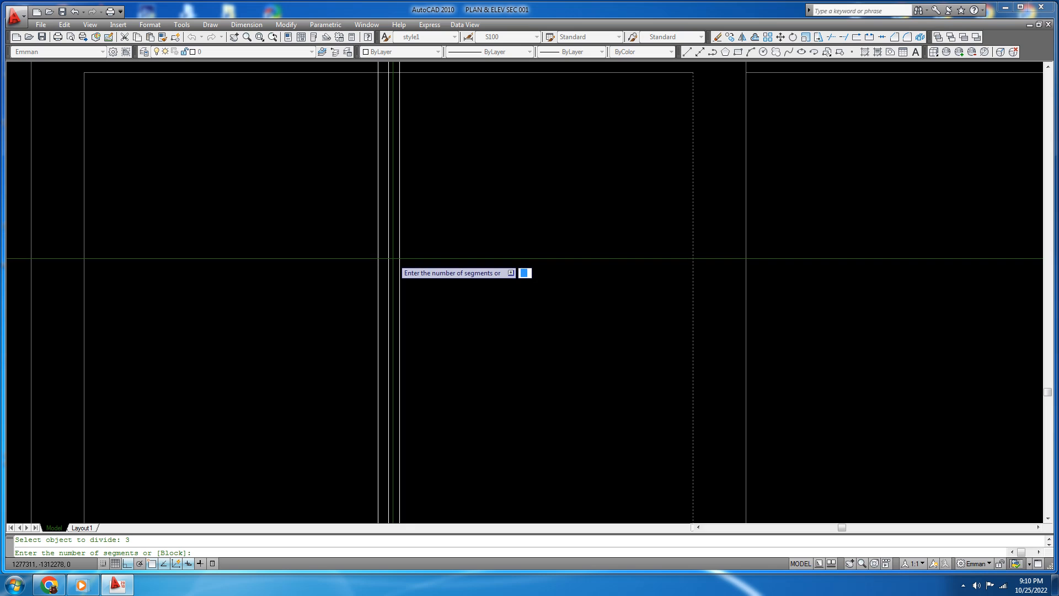
key(Escape)
Divide the middle one of the three vertical lines into 3 equal segments
text(d)
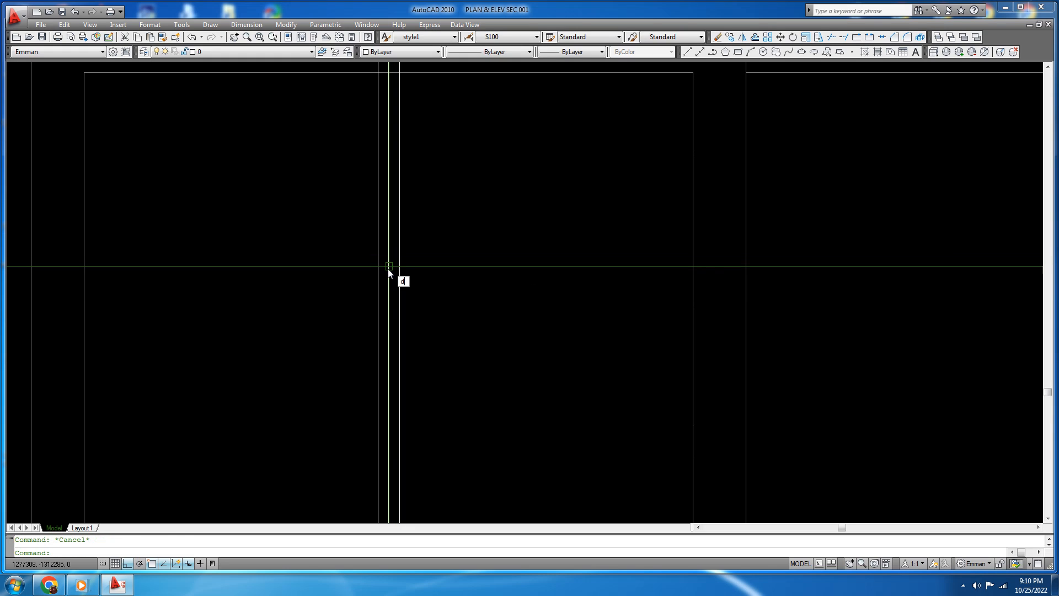
text(iv)
key(Return)
click(389, 269)
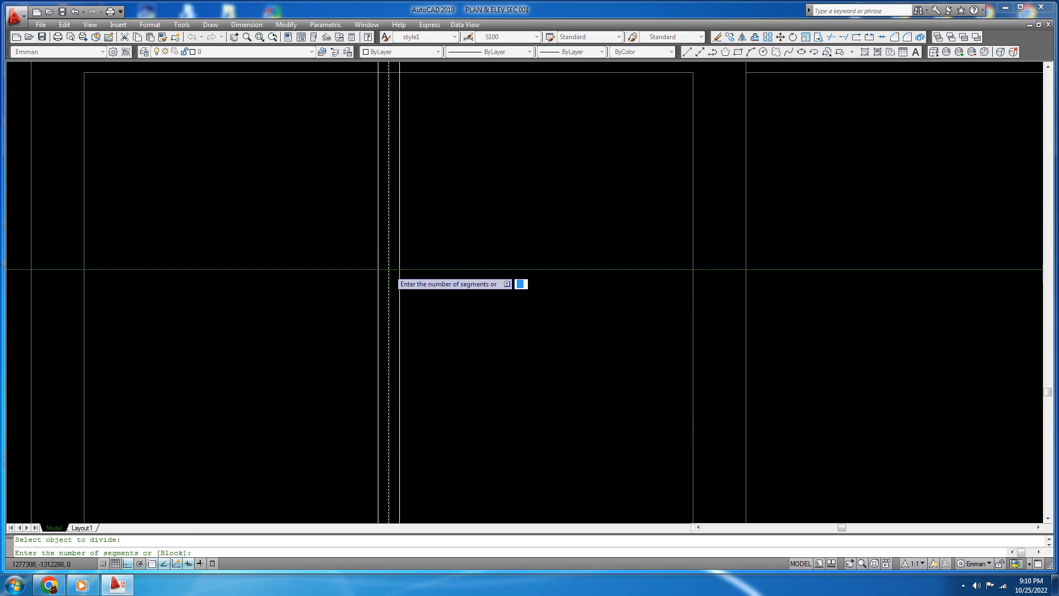
key(Return)
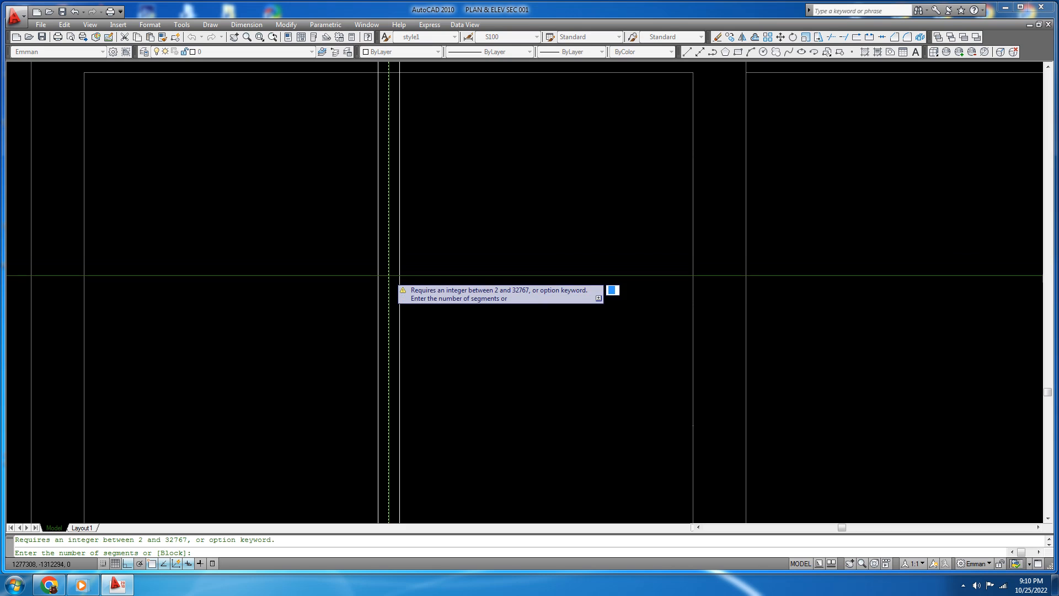
text(3)
key(Return)
Draw a horizontal line leftward from each of the two division points on the left sash's centre line
scroll(434, 261, down, 4)
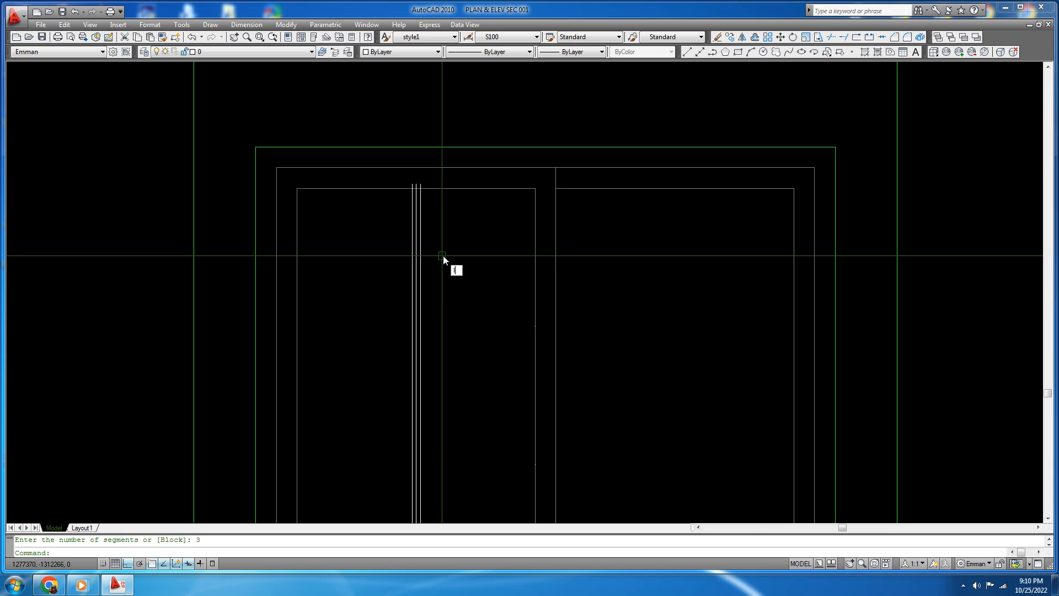
text(l)
key(Return)
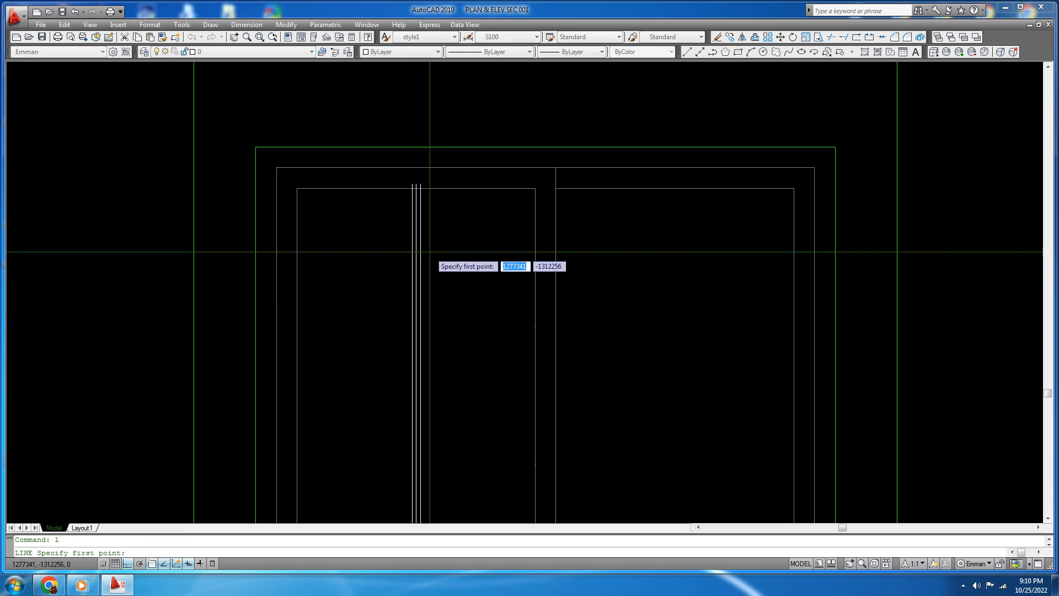
click(416, 324)
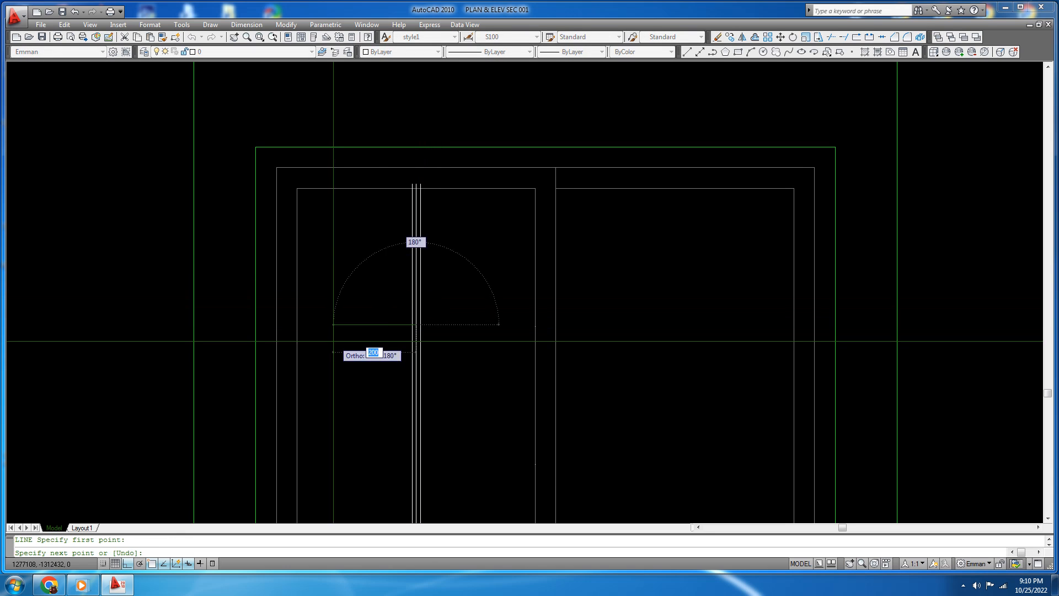
click(342, 324)
key(Escape)
middle_drag(343, 331, 336, 198)
key(Return)
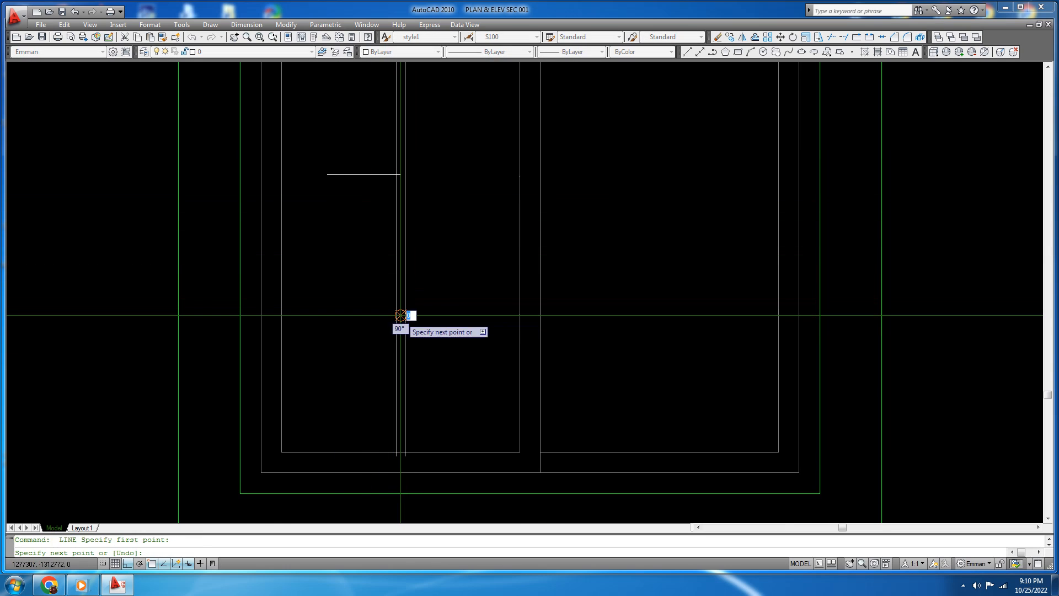
click(334, 316)
key(Escape)
middle_drag(326, 343, 365, 366)
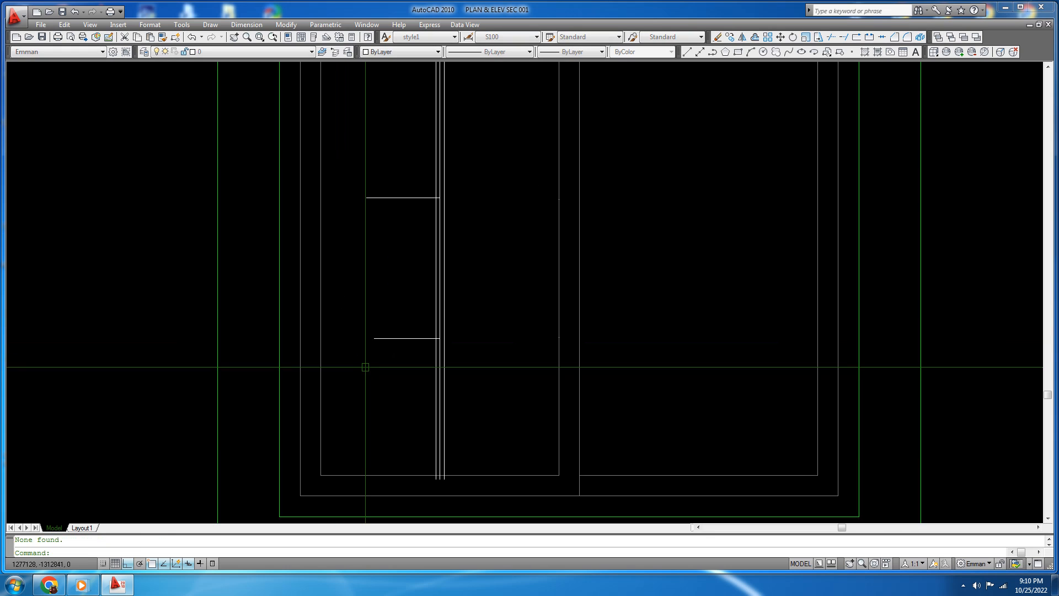
Extend both horizontal lines so they span the left sash from its left edge to its right edge
key(Escape)
key(Return)
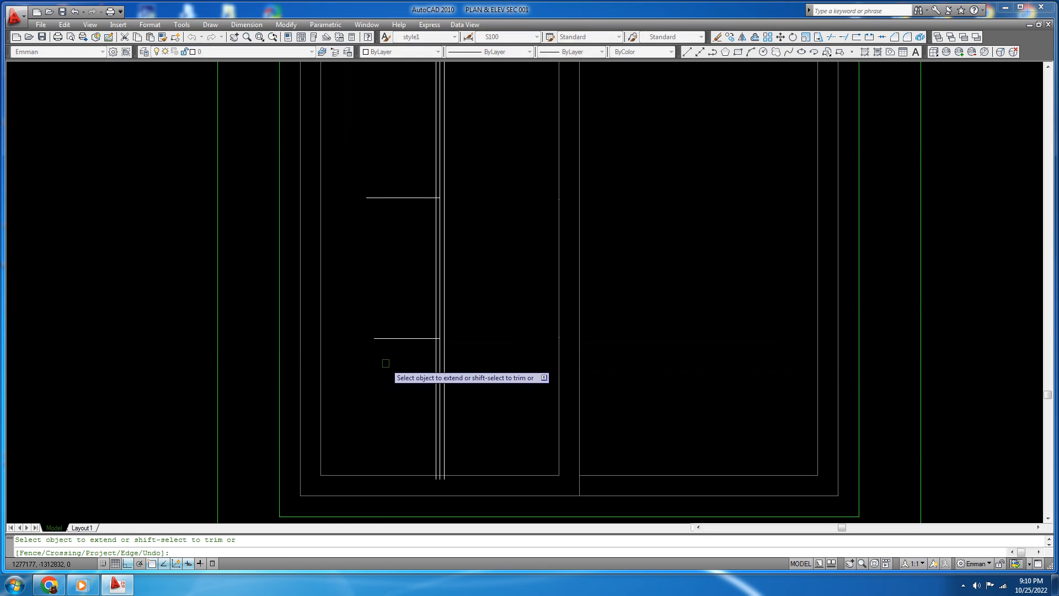
click(385, 362)
click(331, 181)
click(486, 369)
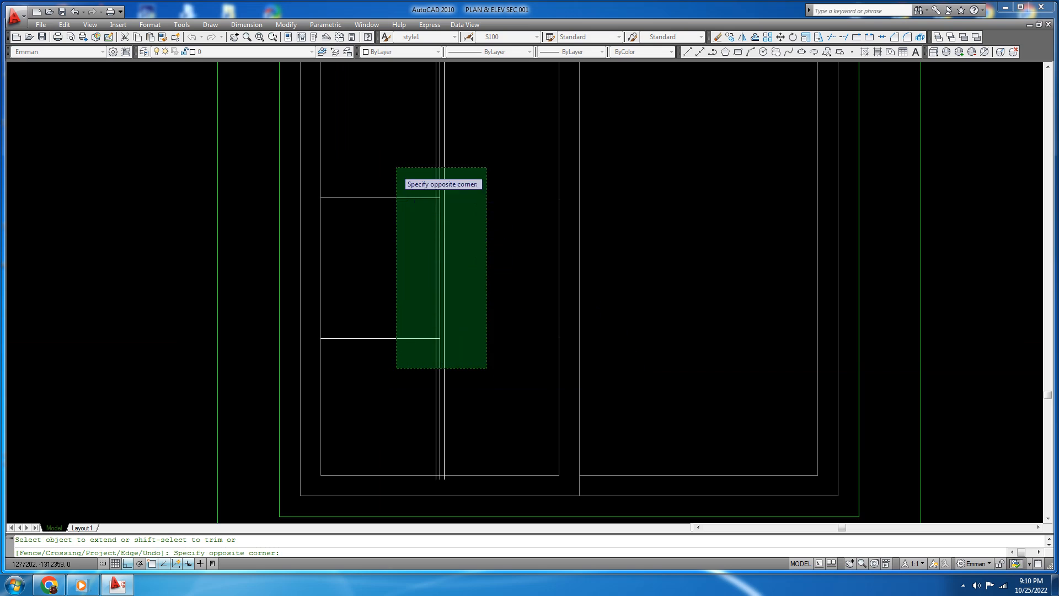
click(397, 166)
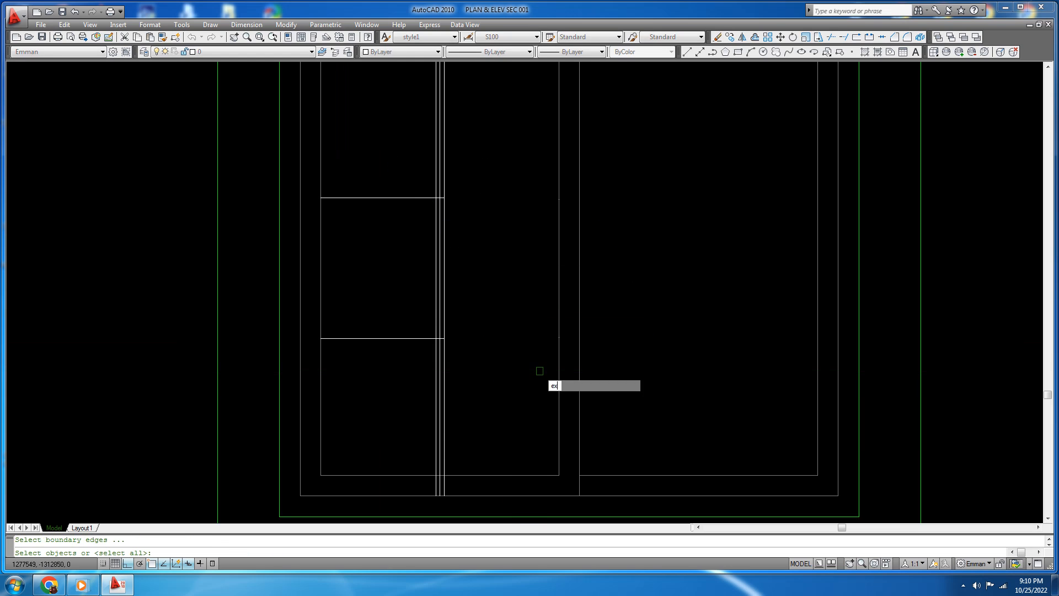
click(516, 366)
click(405, 165)
key(Escape)
scroll(516, 368, down, 4)
middle_drag(523, 376, 509, 283)
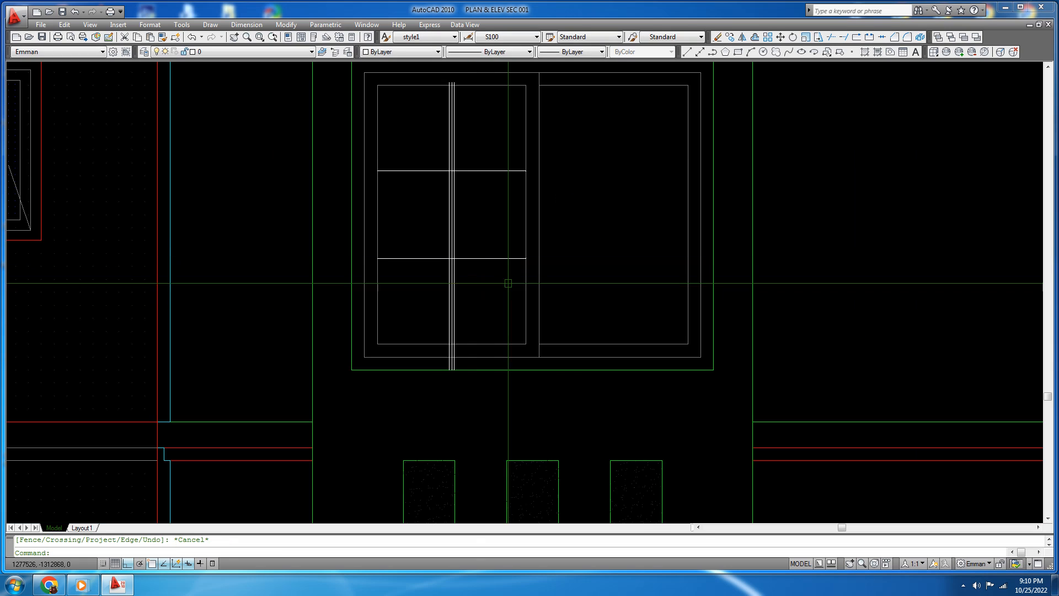
text(tr)
key(Return)
key(Return)
scroll(455, 354, up, 3)
middle_drag(454, 360, 443, 347)
key(Escape)
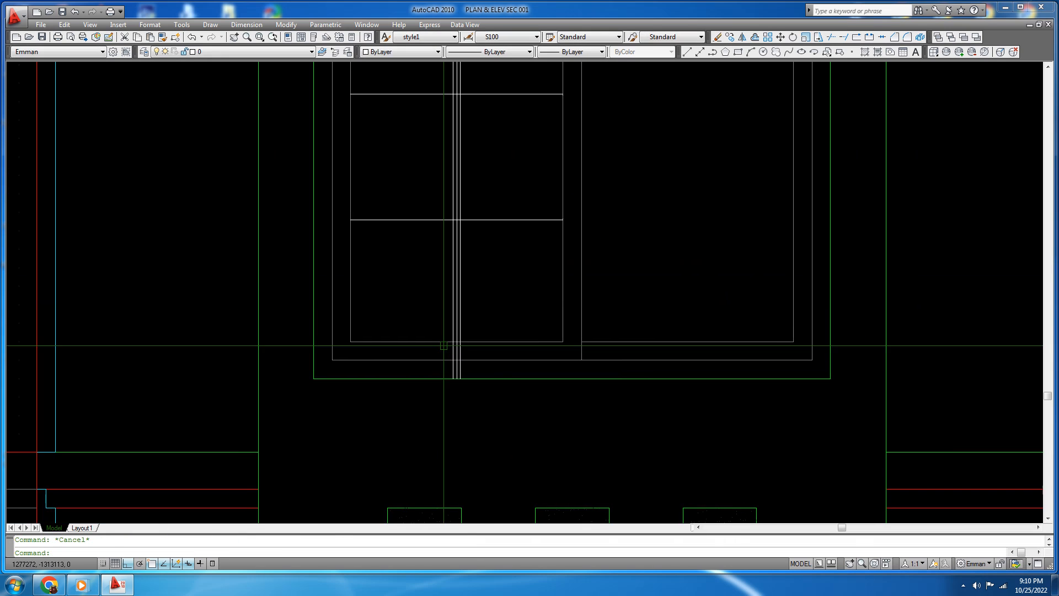
Trim the lower ends of the three vertical lines, using the left sash's bottom edge as the cutting edge
text(tr)
key(Return)
click(483, 351)
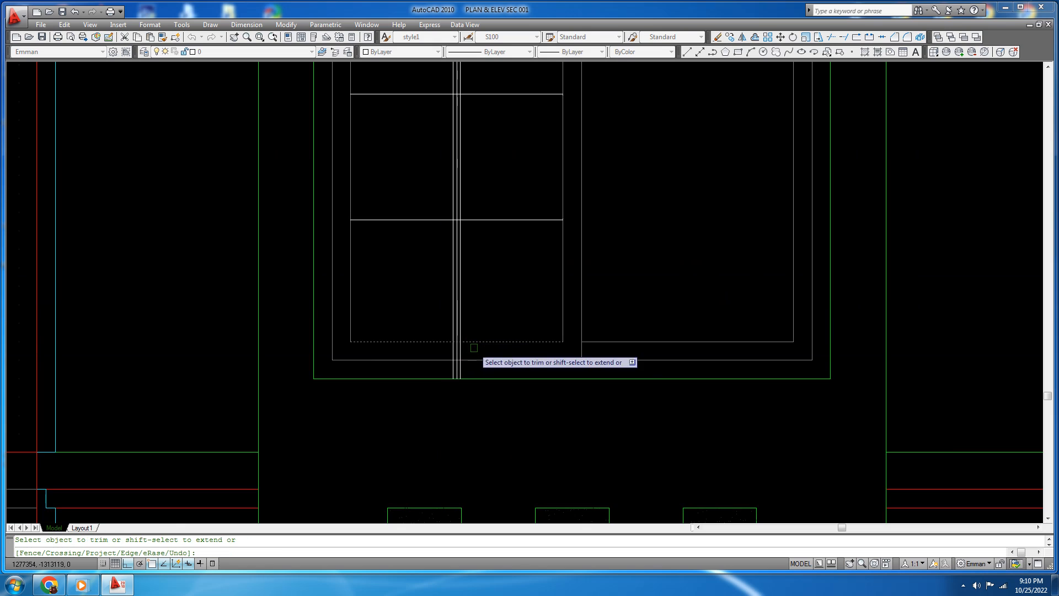
middle_drag(433, 141, 451, 362)
key(Escape)
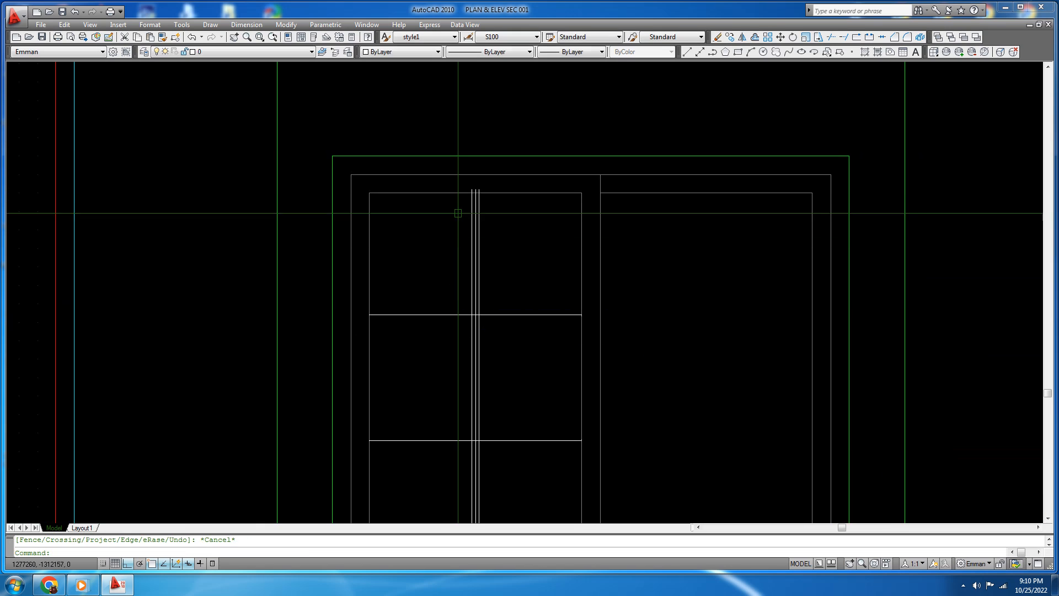
Trim the upper ends of the three vertical lines back to the left sash's top edge
scroll(447, 175, up, 4)
scroll(517, 204, up, 4)
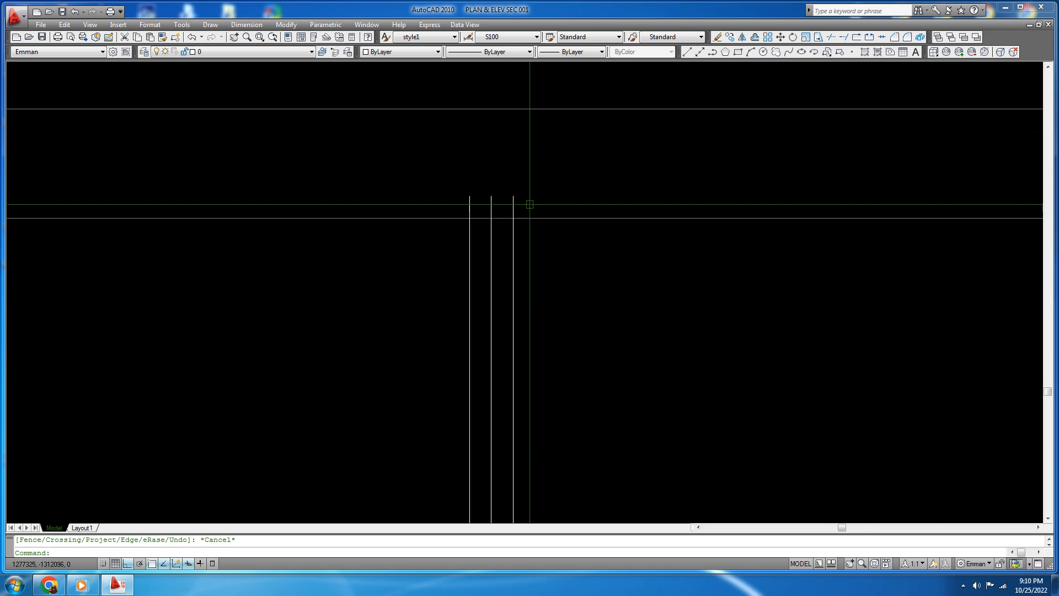
text(tr)
key(Return)
key(Return)
click(549, 206)
click(412, 186)
key(Escape)
click(503, 256)
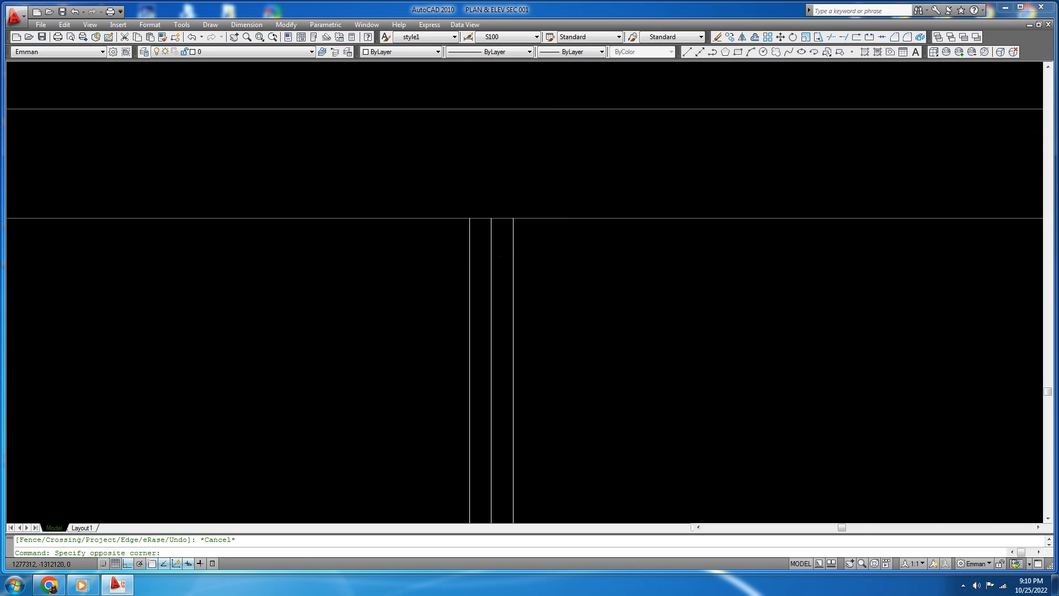
Erase the middle one of the three vertical lines in the left sash
click(487, 246)
text(e)
key(Return)
Offset the left sash's upper horizontal division line by 10 both above and below
scroll(438, 162, down, 6)
scroll(439, 165, down, 3)
scroll(463, 256, up, 5)
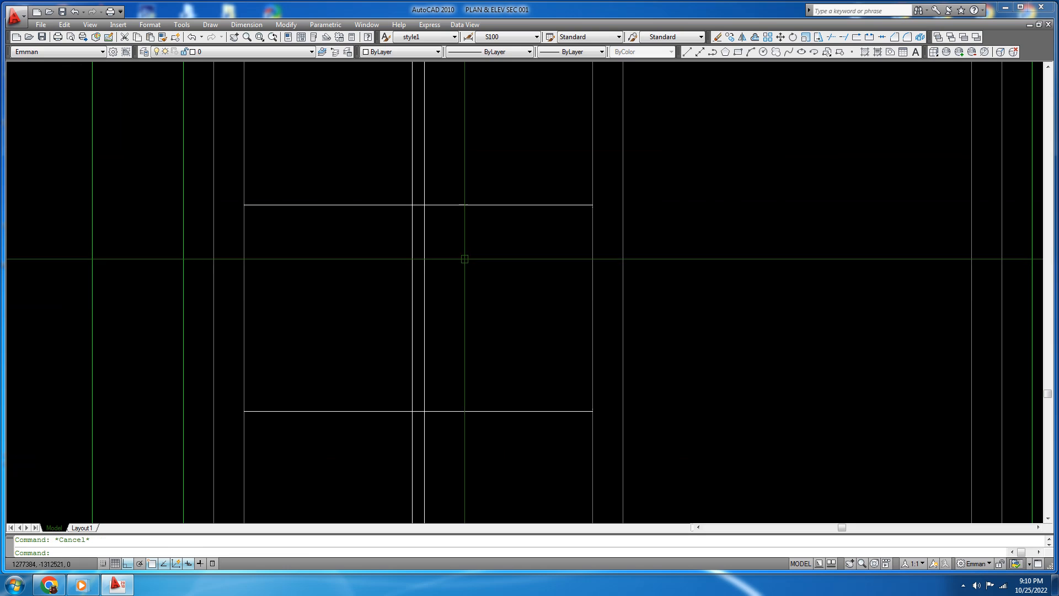
text(o)
key(Return)
text(10)
key(Return)
scroll(454, 223, up, 3)
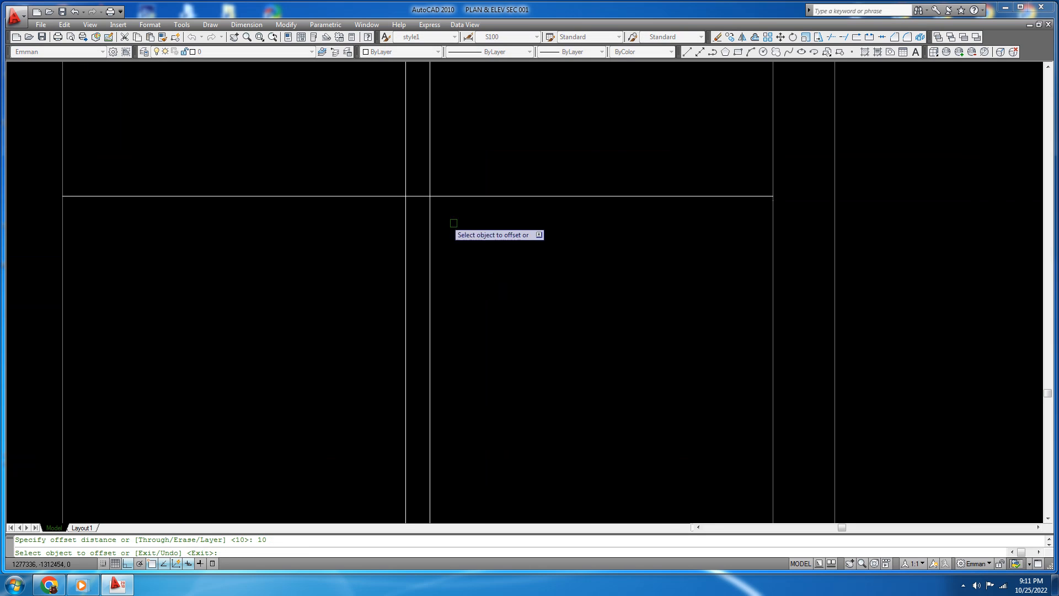
click(476, 196)
click(488, 203)
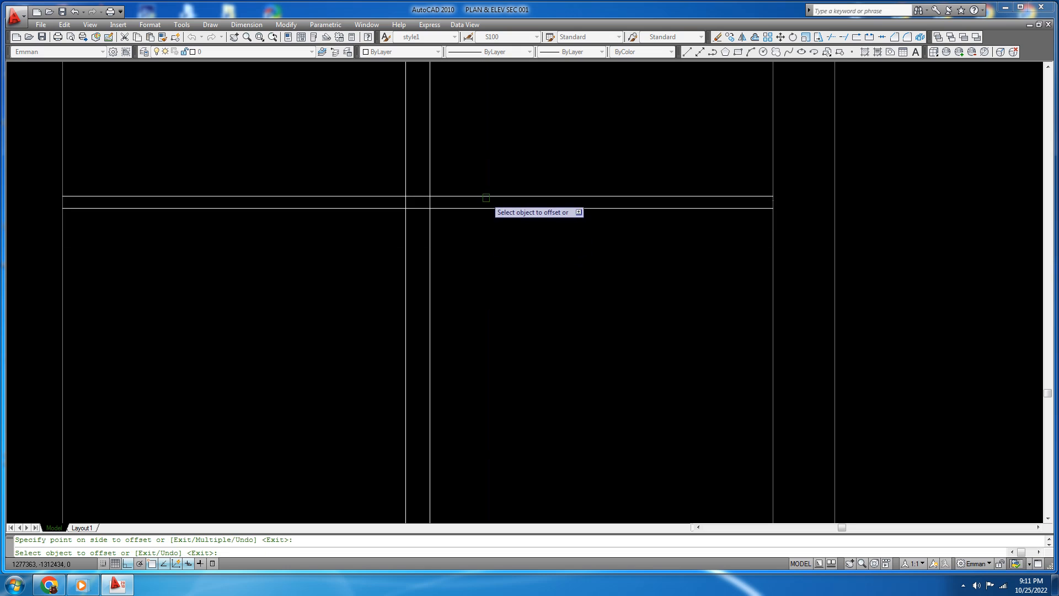
scroll(461, 146, down, 5)
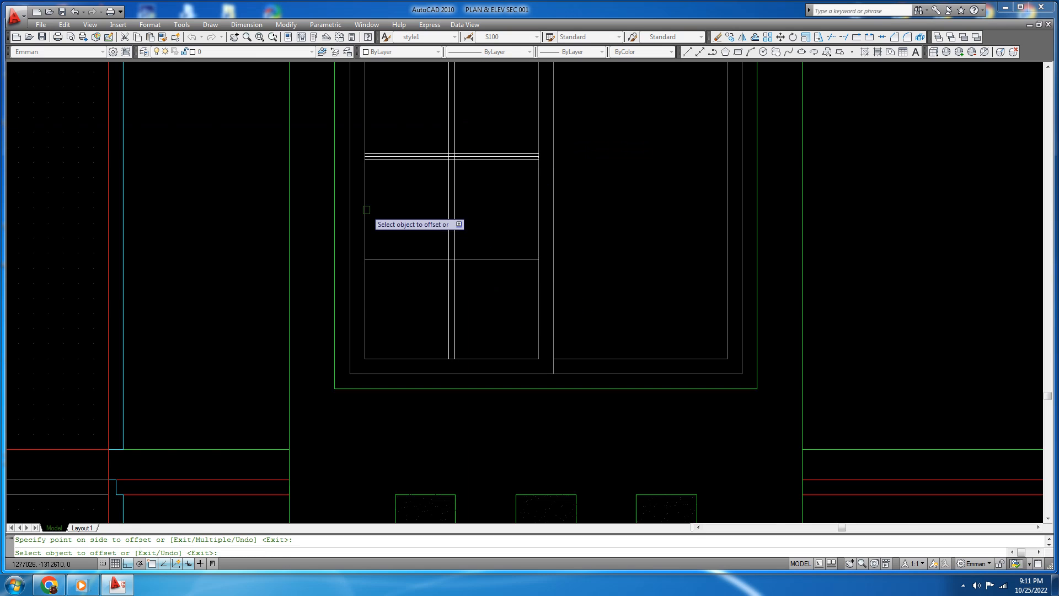
Offset the left sash's lower horizontal division line by 10 both above and below
scroll(367, 210, up, 5)
click(757, 413)
click(759, 404)
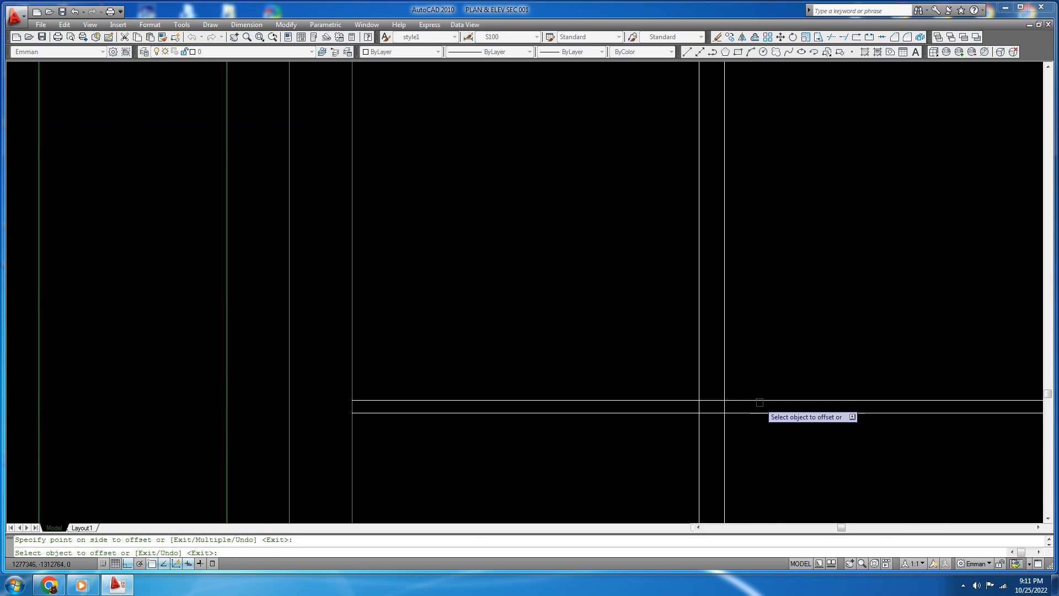
click(757, 413)
click(758, 442)
key(Escape)
Erase the original middle lines of the lower and upper horizontal bars in the left sash
click(757, 412)
text(e)
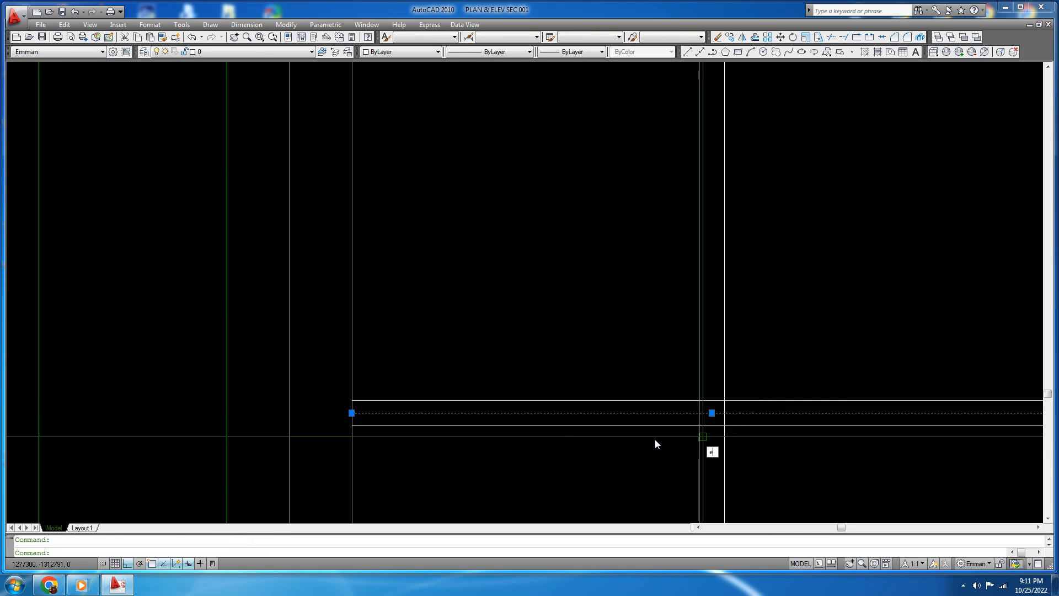
key(space)
scroll(427, 305, down, 6)
scroll(468, 321, up, 5)
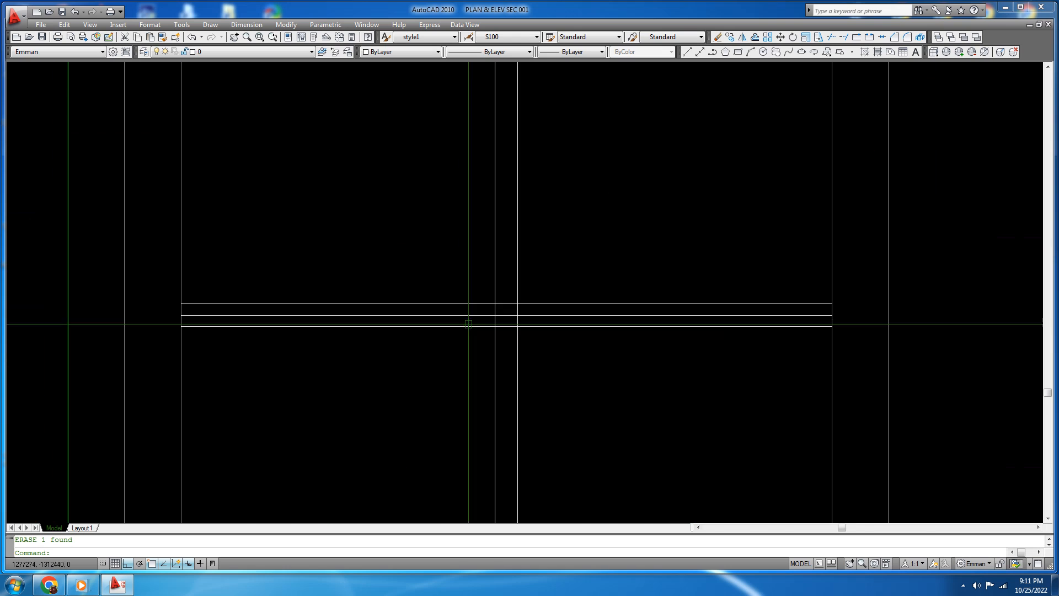
click(554, 315)
text(e)
key(space)
Erase the leftover division point at the upper bar crossing of the left sash
click(430, 264)
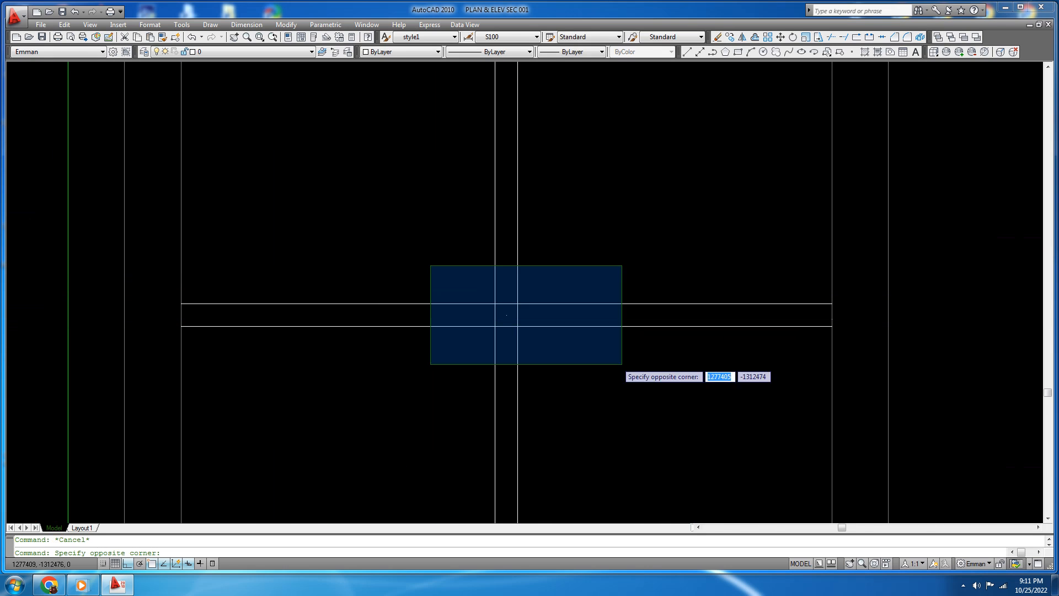
click(623, 366)
text(e)
key(space)
scroll(403, 170, down, 4)
click(424, 264)
key(Escape)
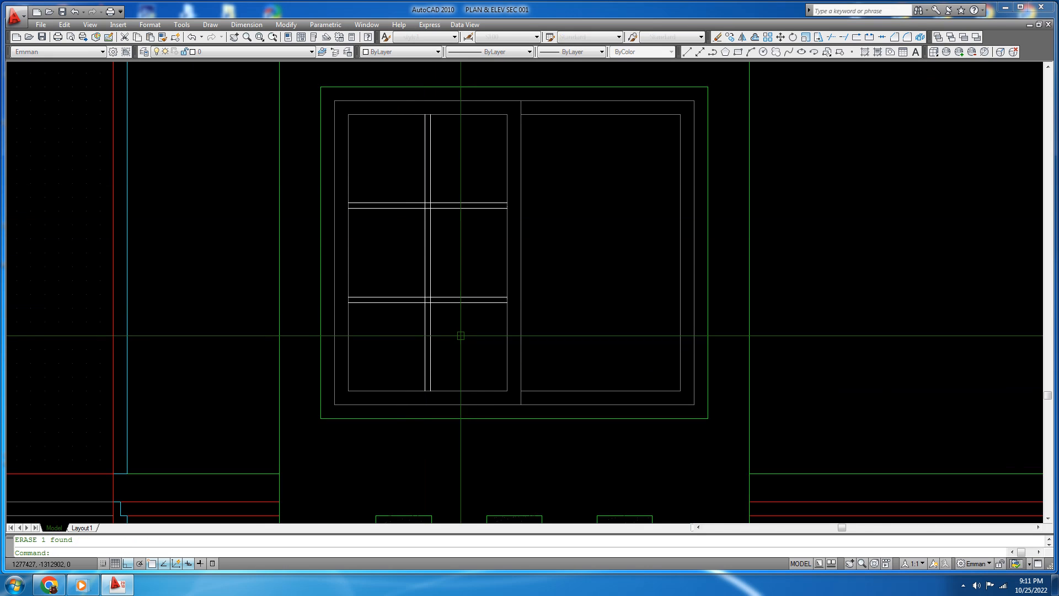
Trim away the overlapping line segments at both bar crossings so the left sash's dividing bars join openly
middle_drag(442, 324, 463, 357)
text(tr)
key(space)
key(space)
scroll(480, 358, up, 6)
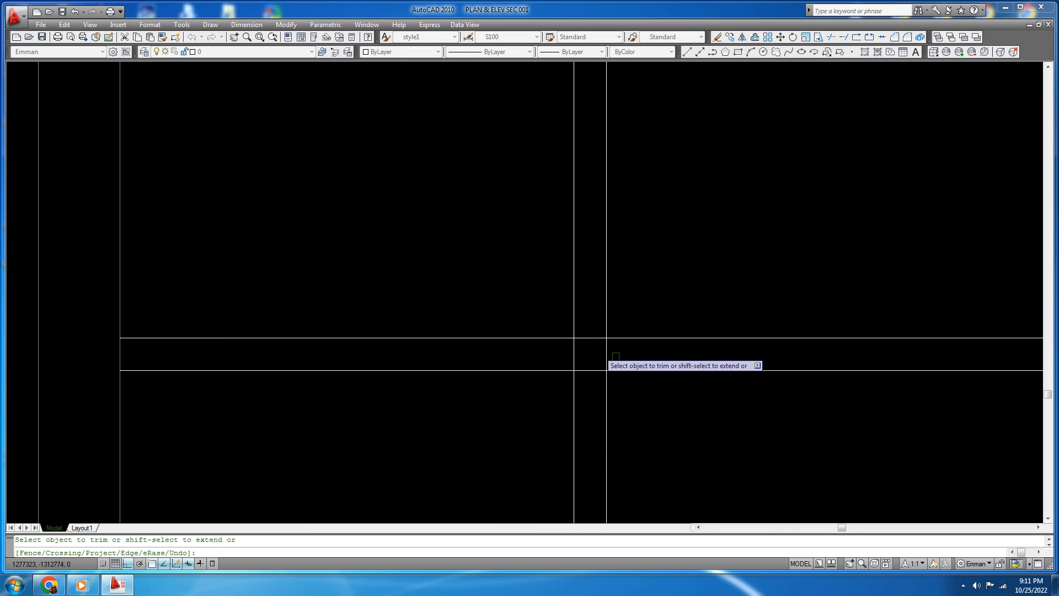
click(592, 338)
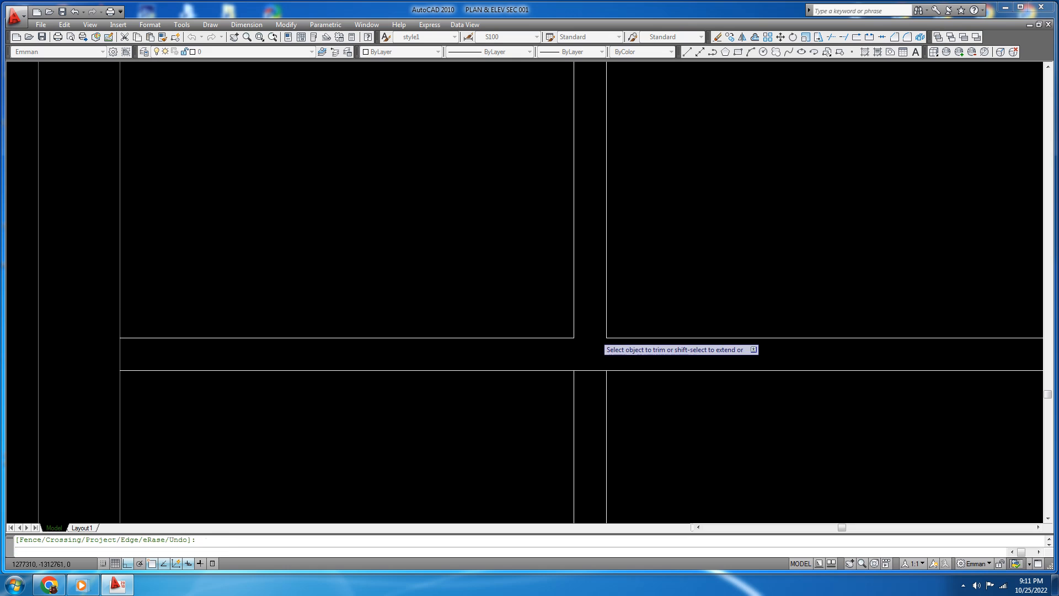
scroll(558, 391, down, 5)
scroll(596, 260, up, 5)
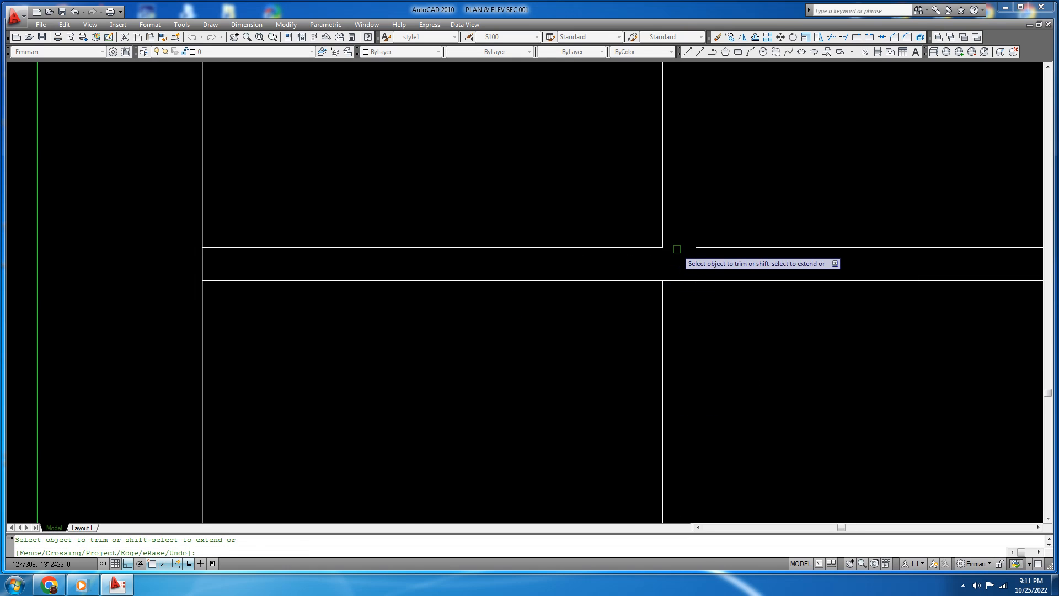
scroll(569, 294, down, 5)
key(Escape)
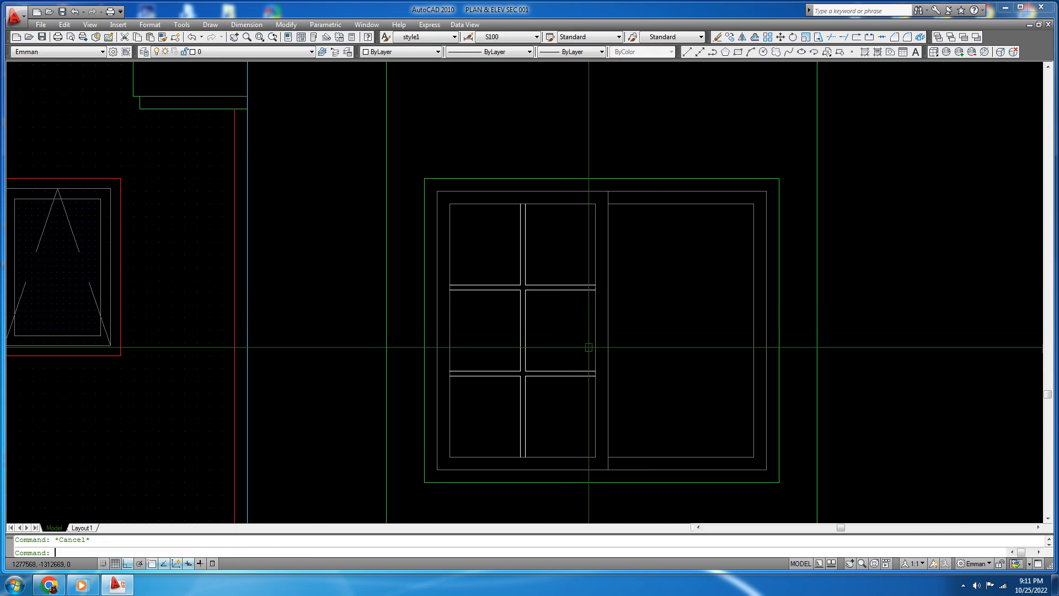
Match the properties of the dividing bar lines to those of the left sash's edge line
key(space)
key(Escape)
key(Escape)
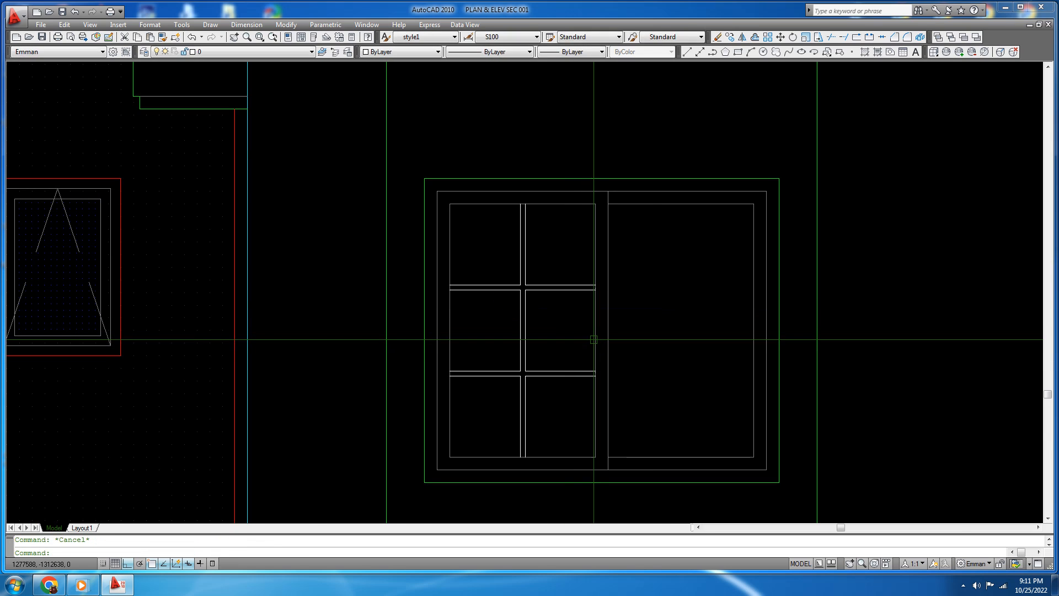
text(MA)
key(space)
click(595, 339)
click(546, 415)
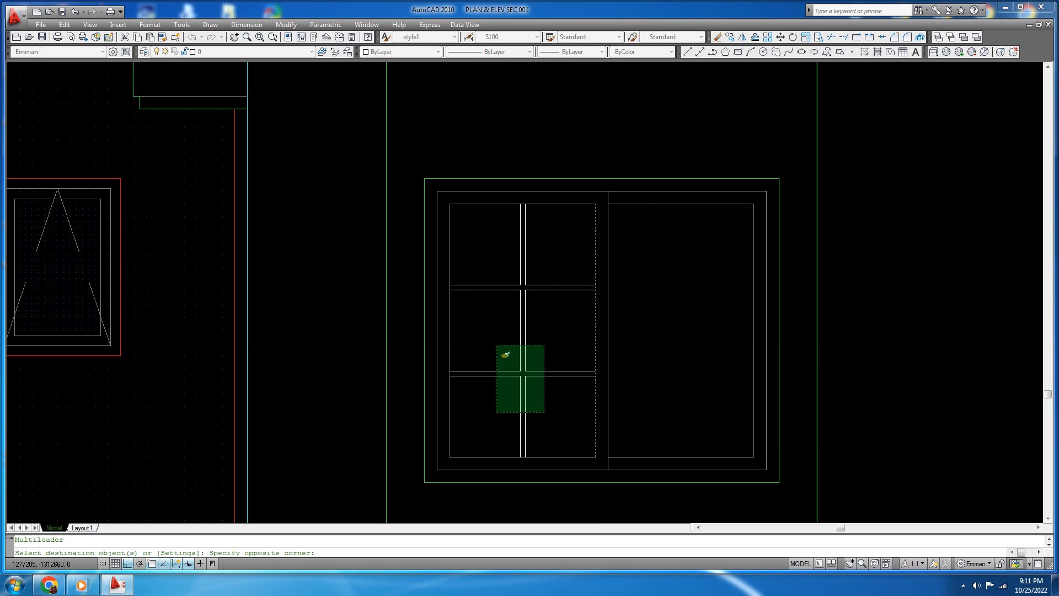
click(469, 273)
key(Escape)
Set up a hatch with the predefined DOTS pattern at scale 500
middle_drag(477, 303, 440, 307)
text(H)
key(space)
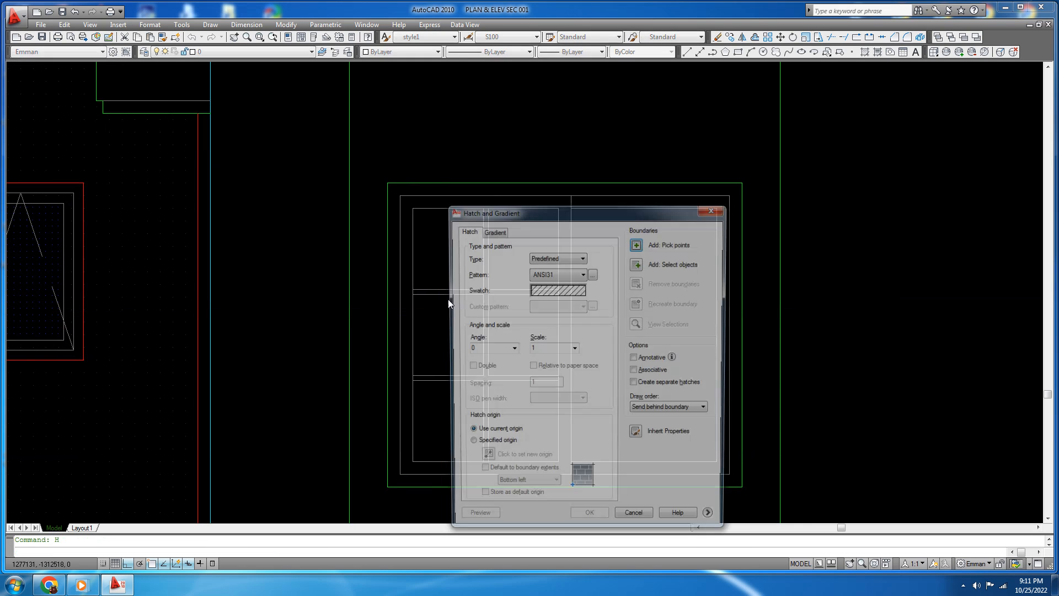
click(563, 290)
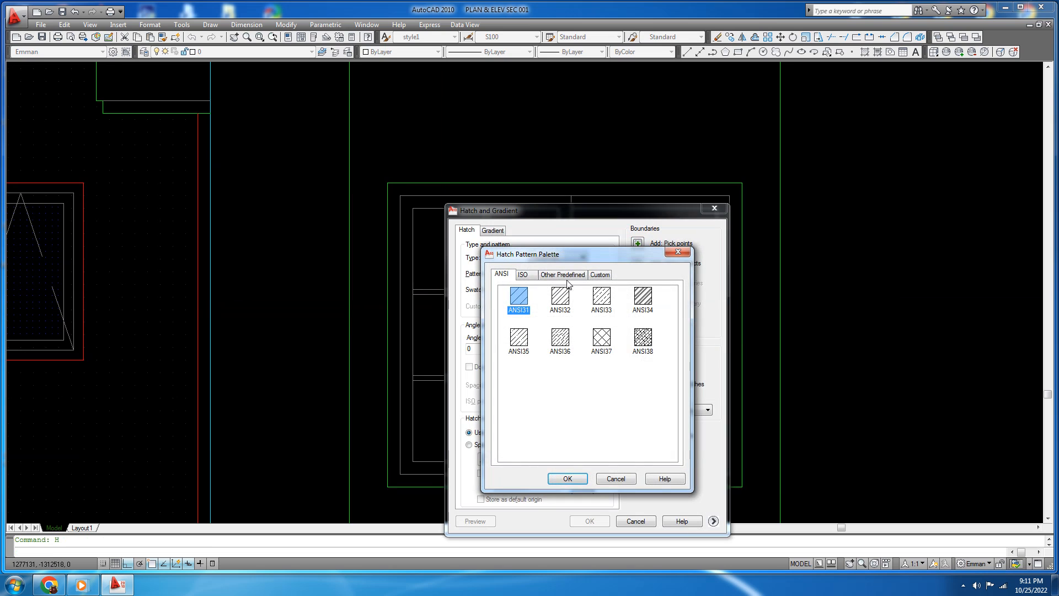
click(571, 279)
key(d)
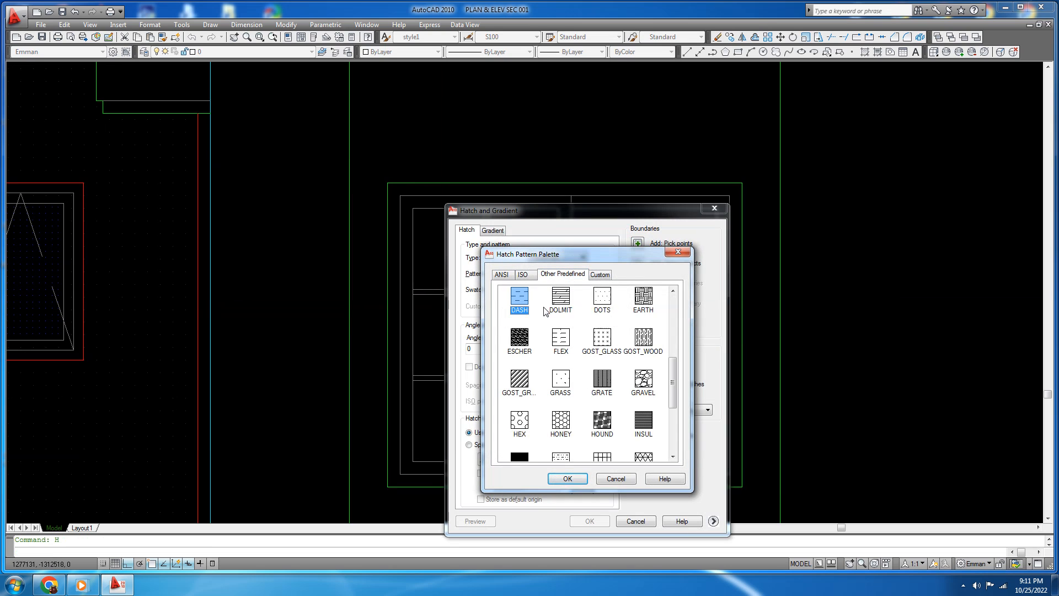
double_click(609, 305)
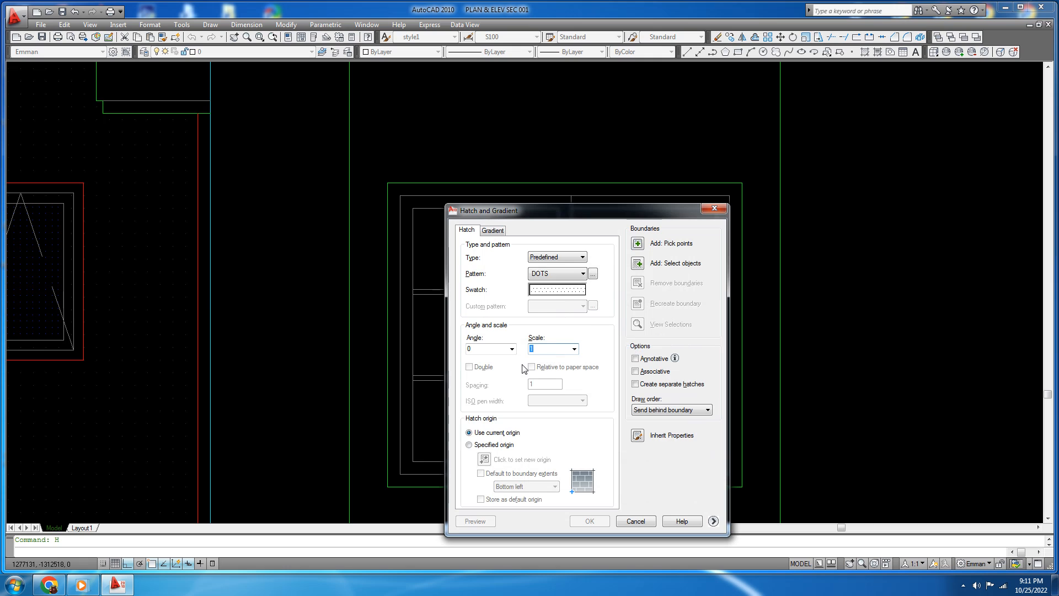
Apply the dotted hatch to all six glass panes of the left sash
click(638, 245)
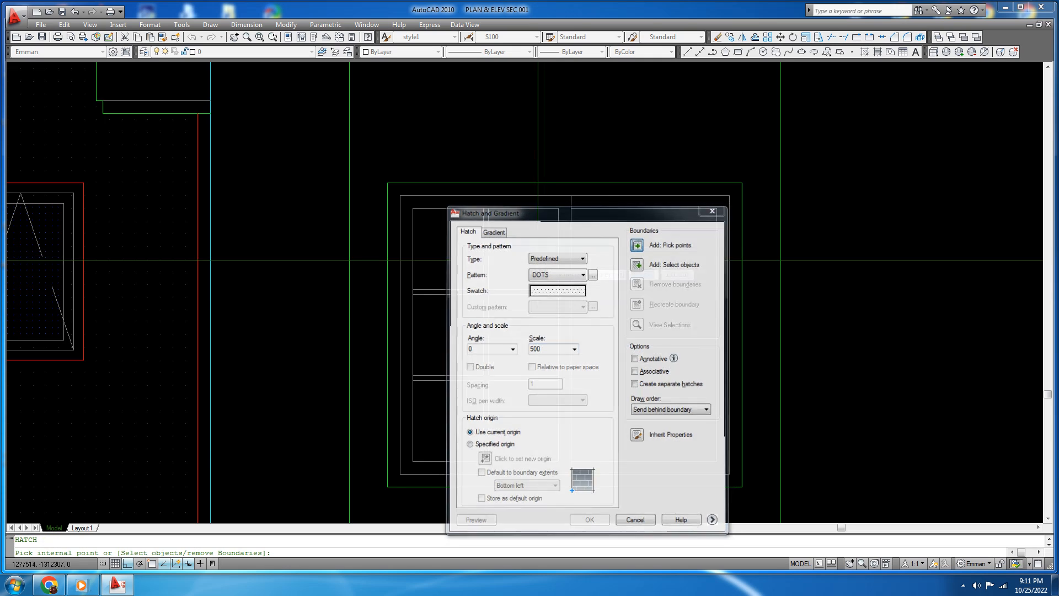
click(515, 276)
click(512, 333)
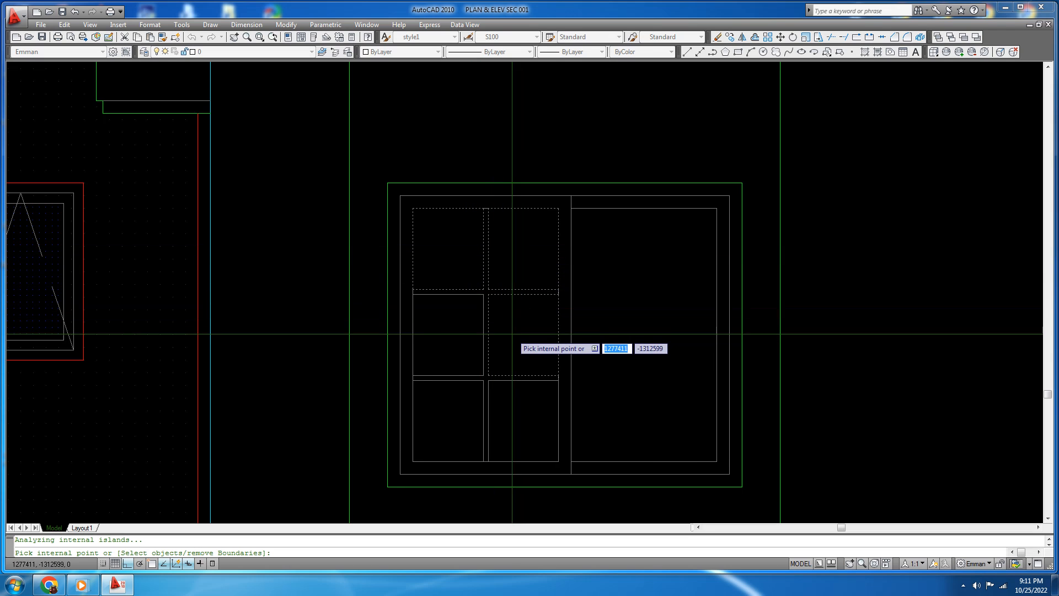
click(447, 351)
click(441, 423)
click(501, 416)
key(Return)
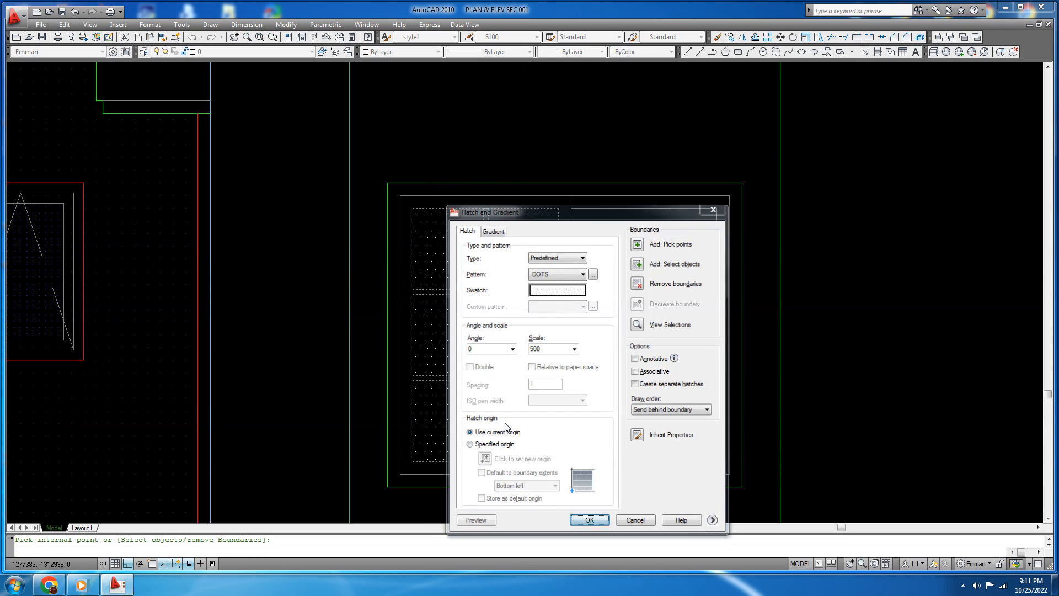
key(Return)
Change the colour of the left sash's pane hatch to a dark blue
click(457, 305)
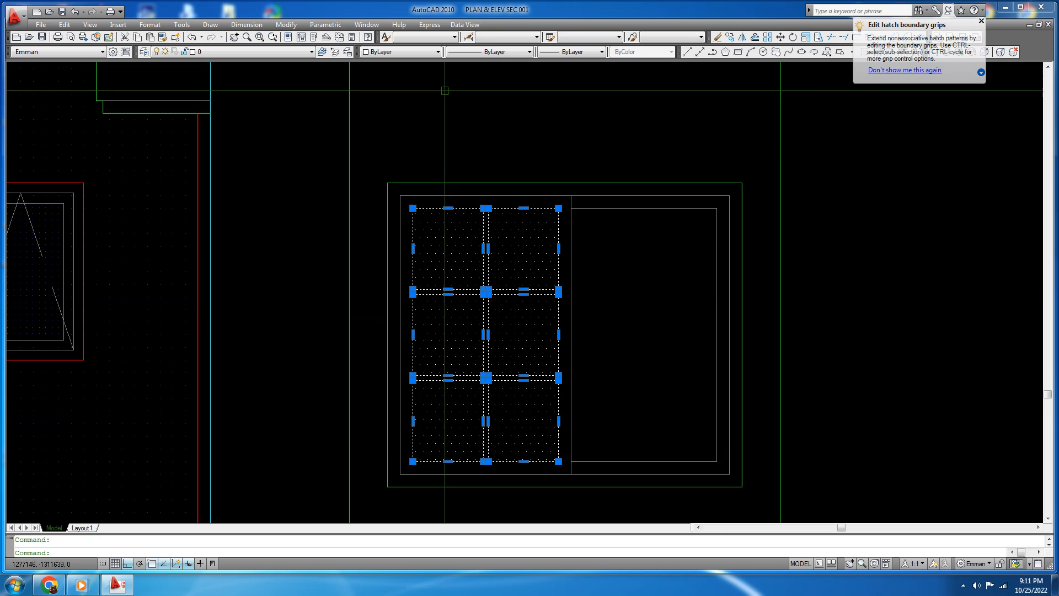
click(408, 52)
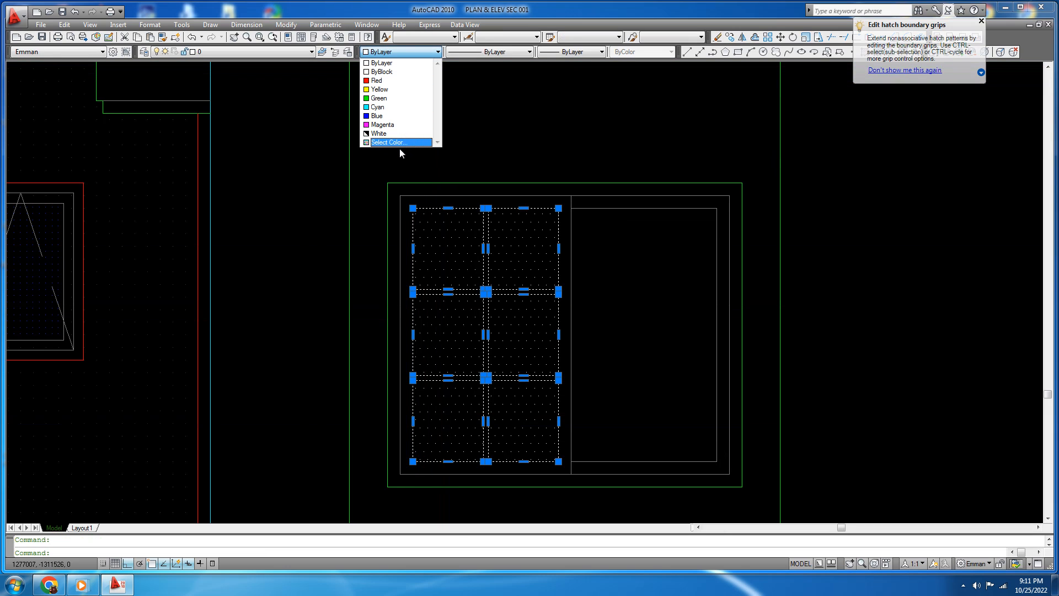
key(Escape)
key(Escape)
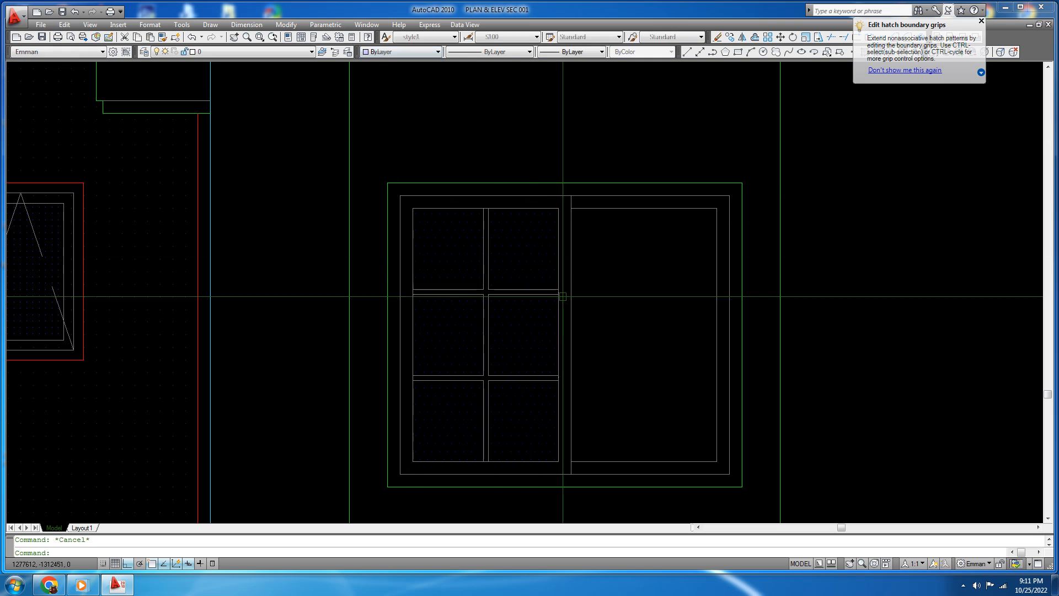
middle_drag(552, 320, 491, 303)
text(co)
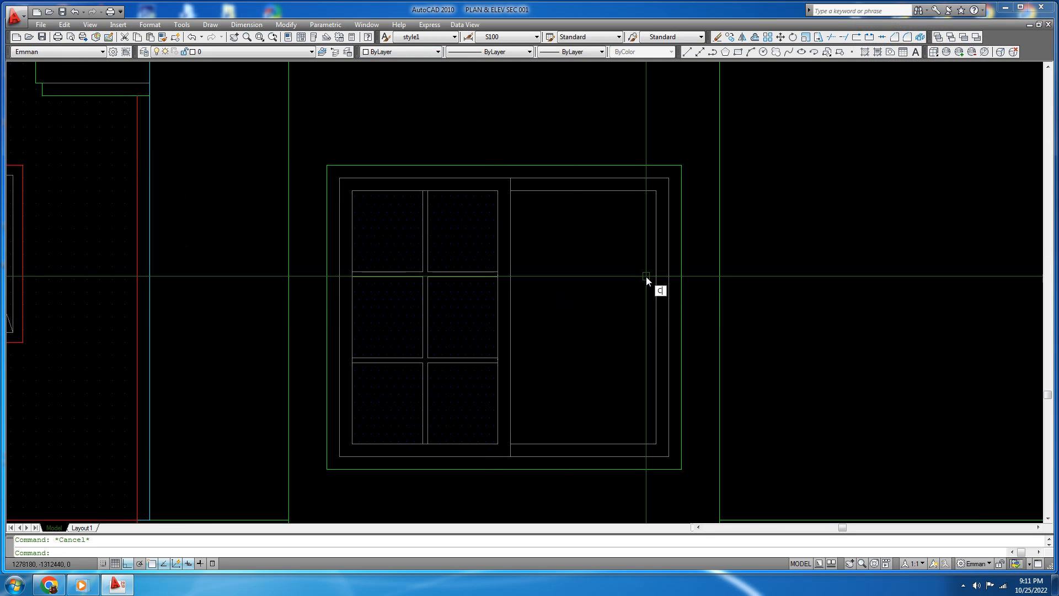
key(Return)
click(413, 308)
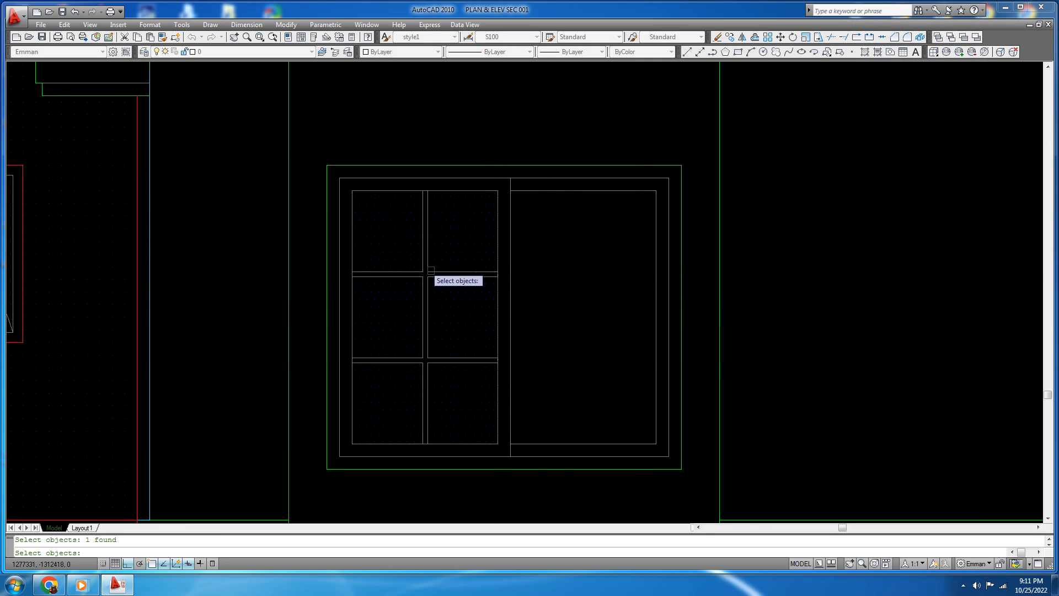
key(Escape)
Copy the left sash's dividing bars and pane hatch into the right sash, using the sashes' upper left corners as reference points
scroll(481, 384, up, 2)
text(co)
key(Return)
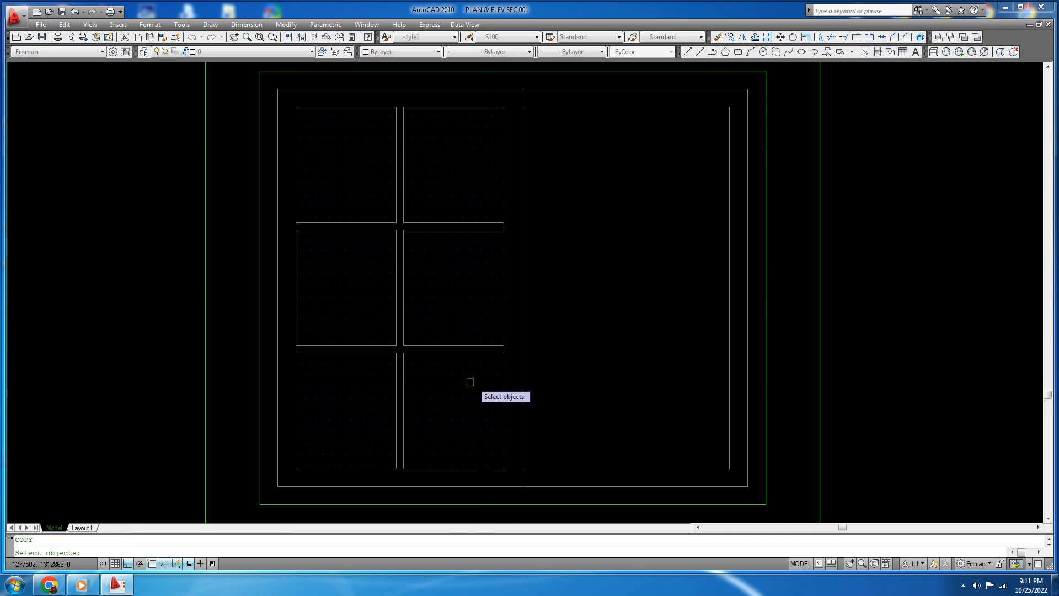
scroll(469, 375, up, 3)
scroll(450, 361, down, 3)
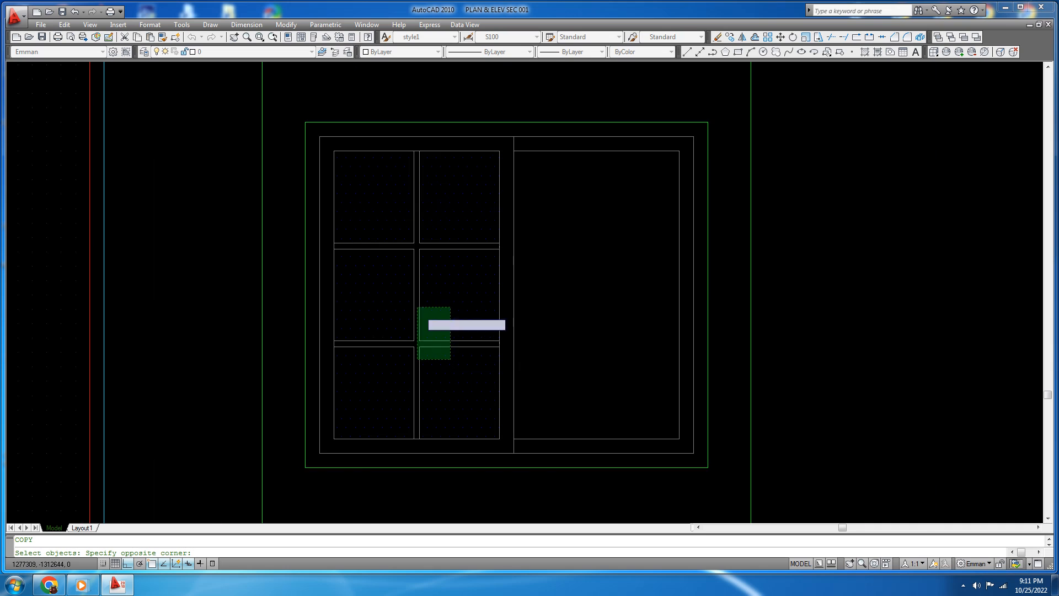
click(369, 187)
key(Return)
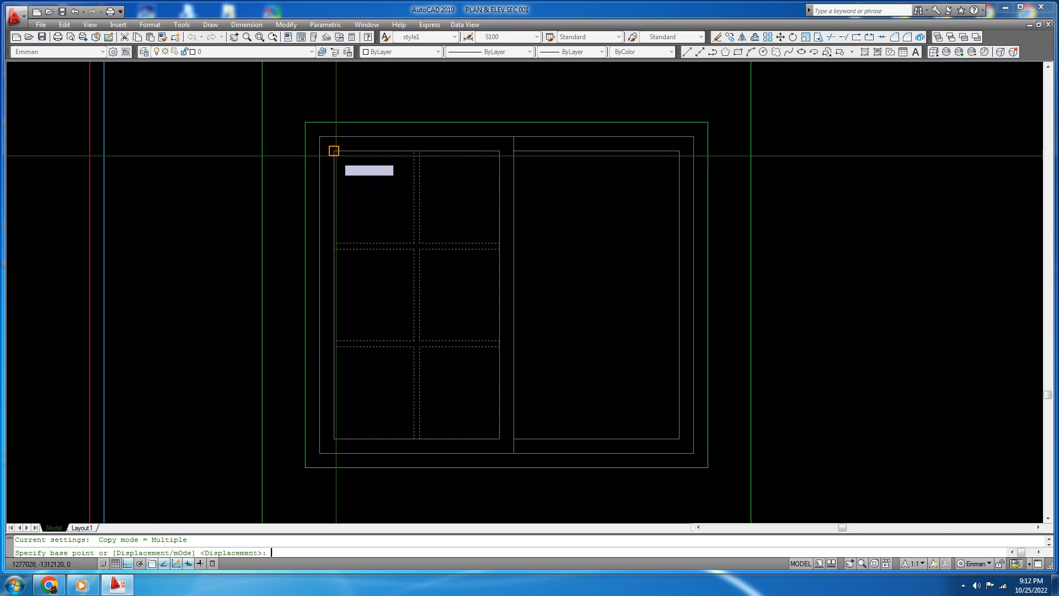
click(333, 150)
click(516, 150)
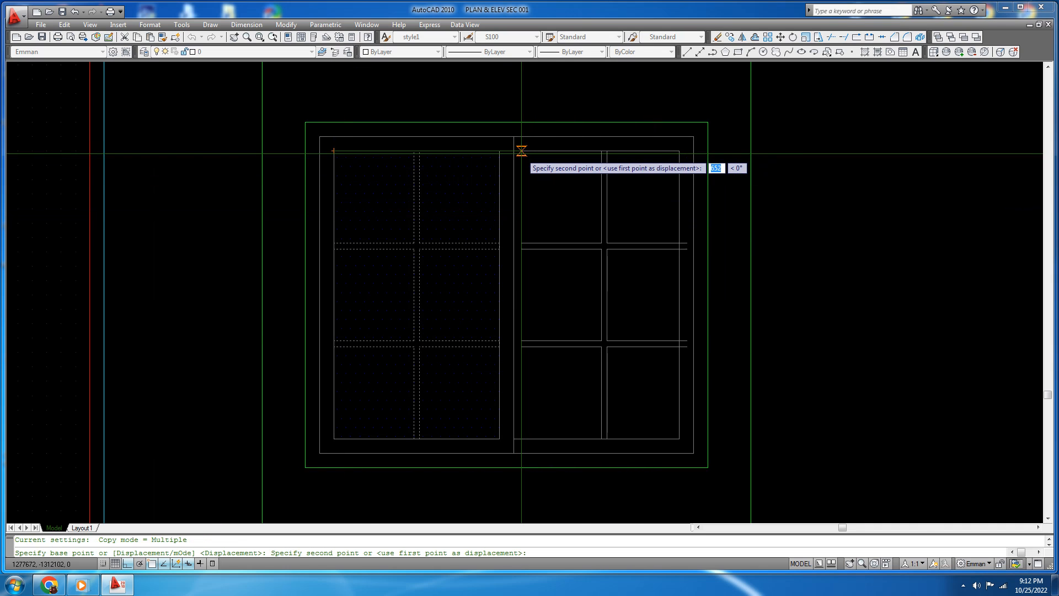
key(Escape)
scroll(524, 221, down, 3)
key(Escape)
scroll(531, 252, down, 4)
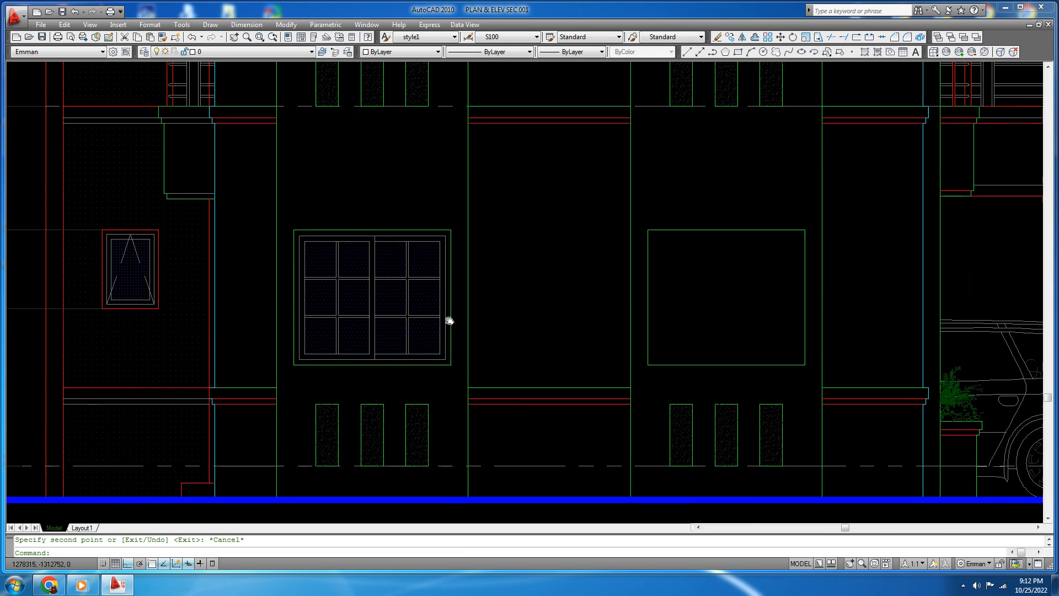
scroll(381, 345, up, 8)
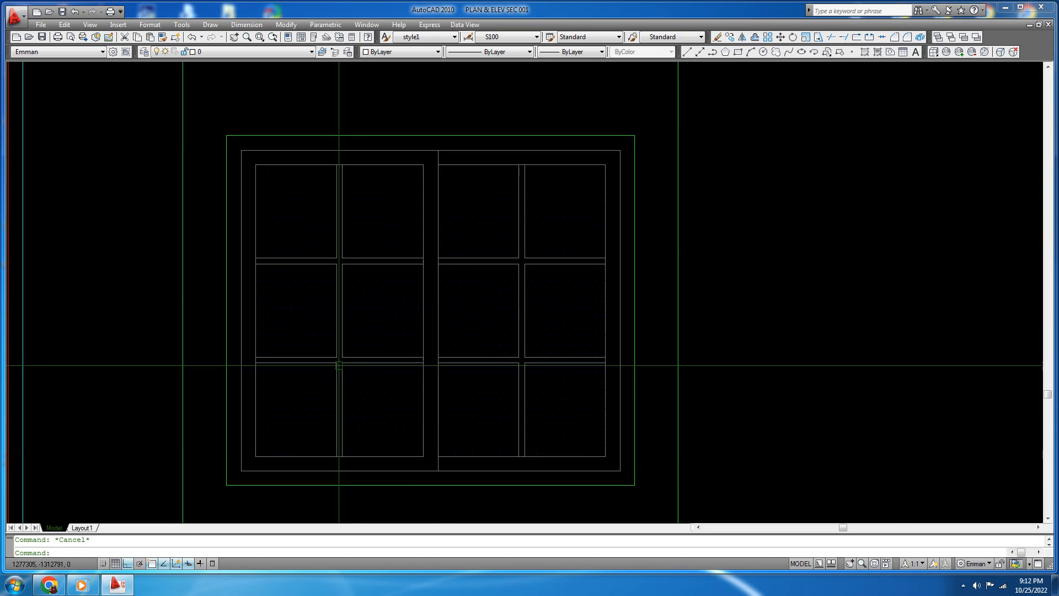
text(CO)
key(space)
key(Escape)
scroll(353, 259, down, 5)
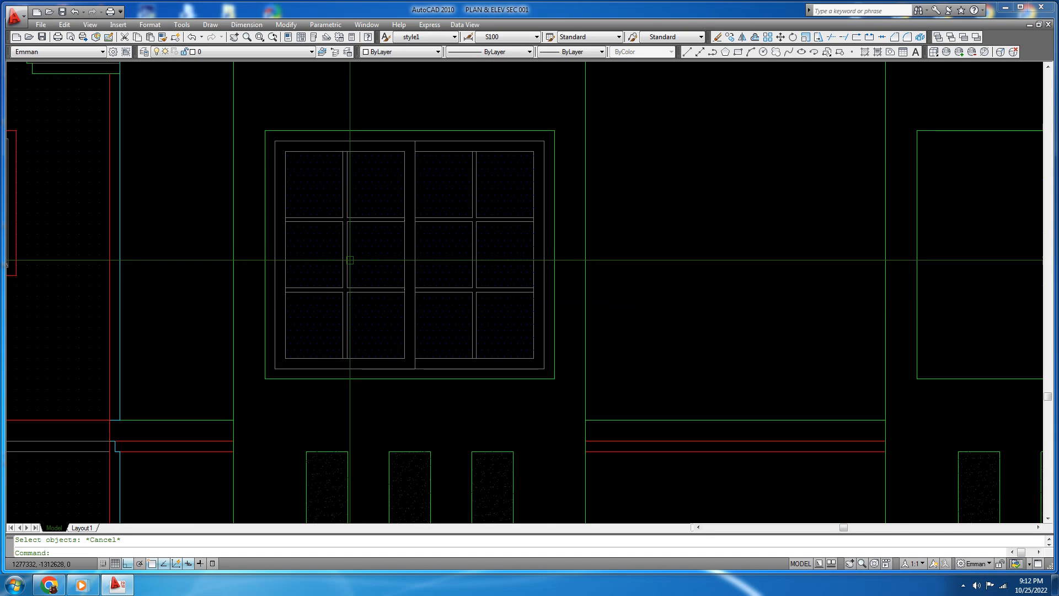
Copy the finished window into the right ground floor opening, using the openings' upper right corners as reference points
key(space)
click(253, 139)
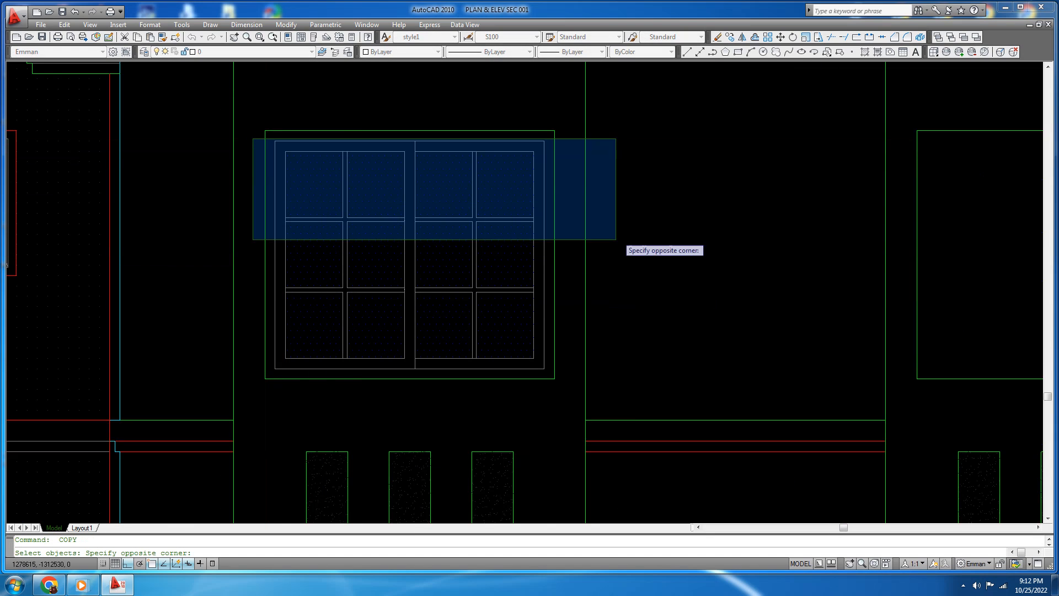
click(570, 369)
scroll(442, 359, down, 5)
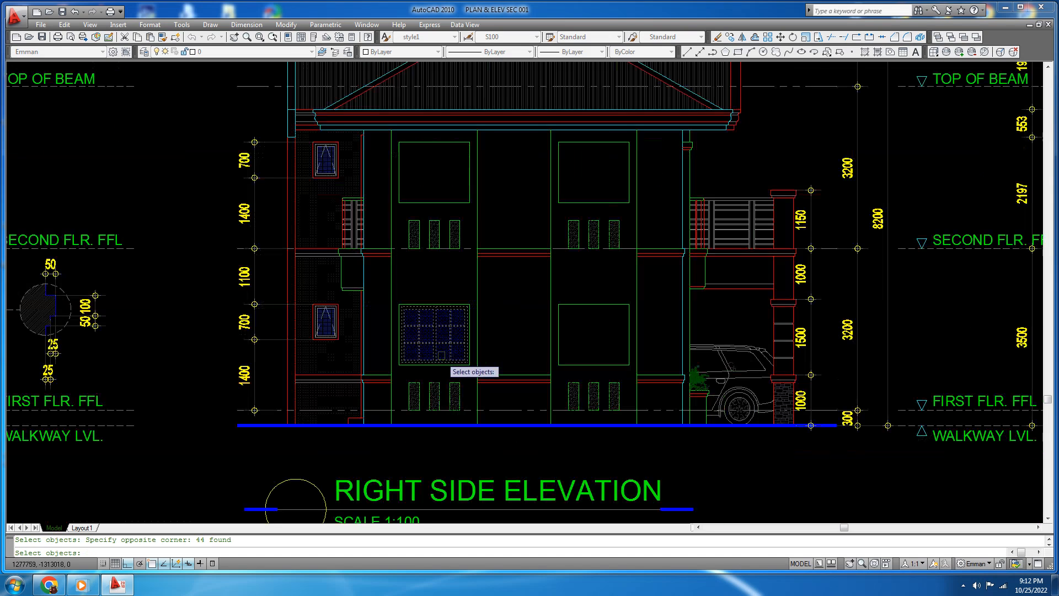
key(space)
scroll(463, 295, up, 3)
scroll(474, 295, up, 3)
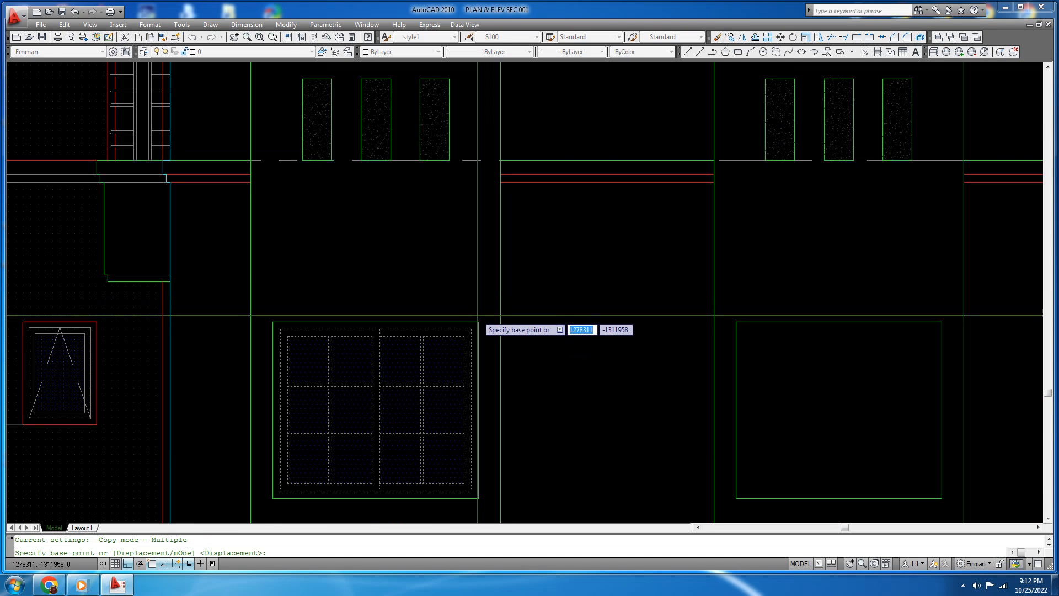
click(478, 322)
middle_drag(959, 326, 701, 322)
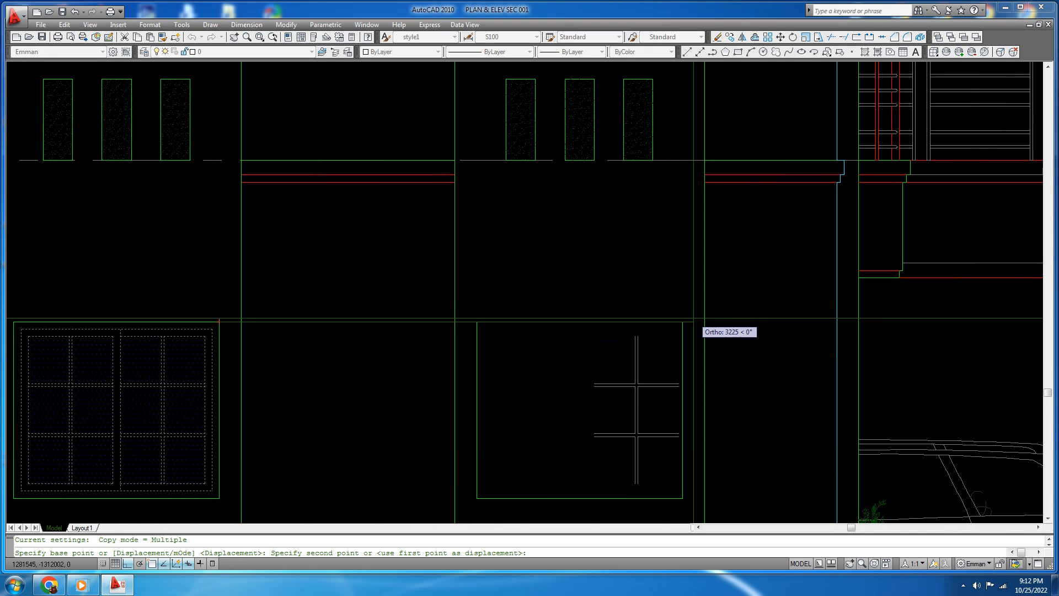
click(683, 322)
Place two more copies of the window in both second floor openings at their upper right corners and finish copying
scroll(683, 322, down, 6)
scroll(590, 227, up, 6)
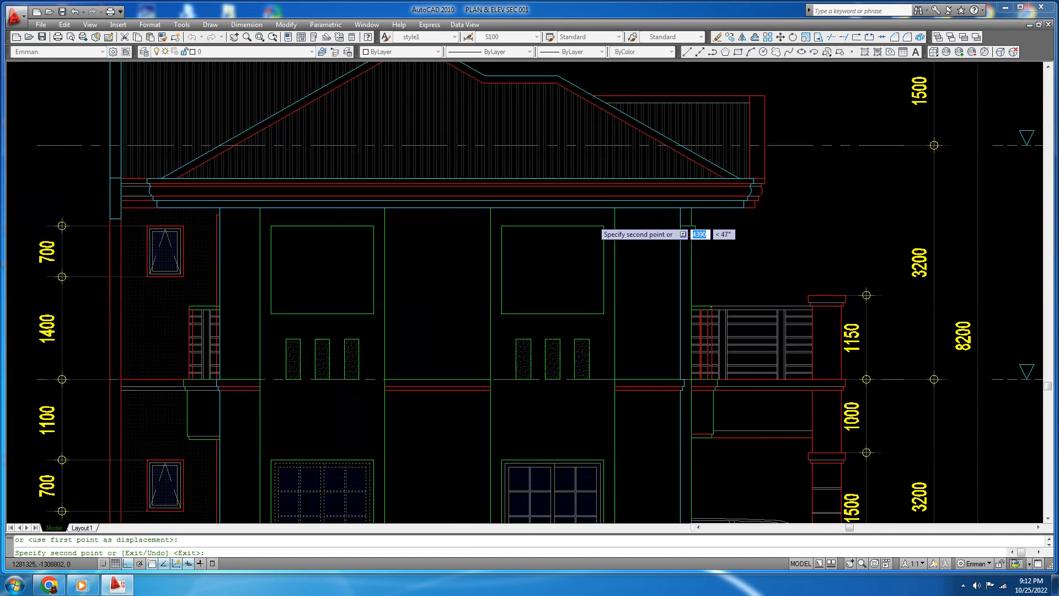
click(598, 224)
scroll(786, 246, down, 6)
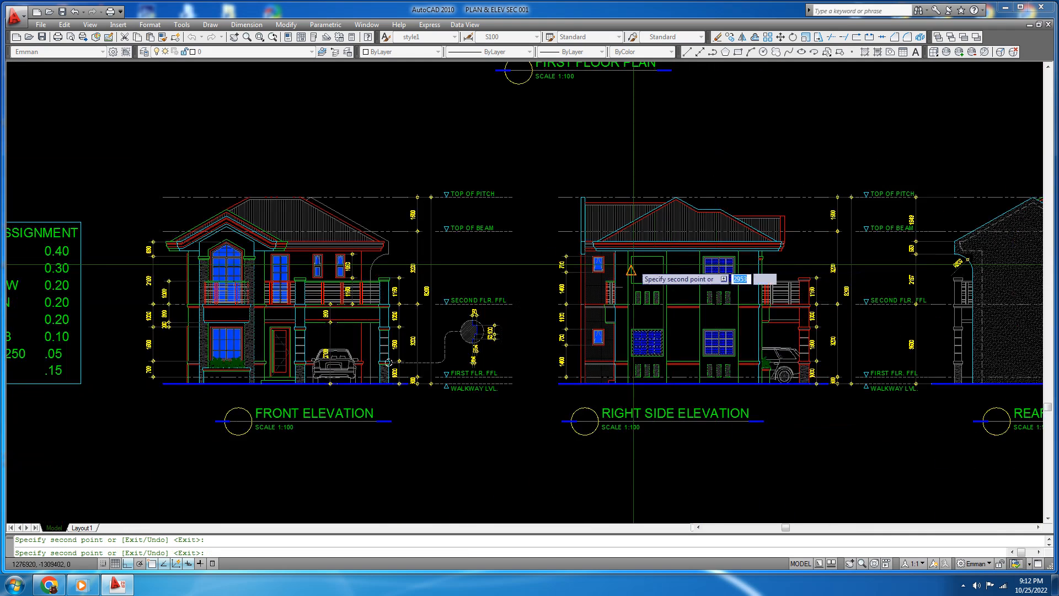
scroll(635, 270, up, 7)
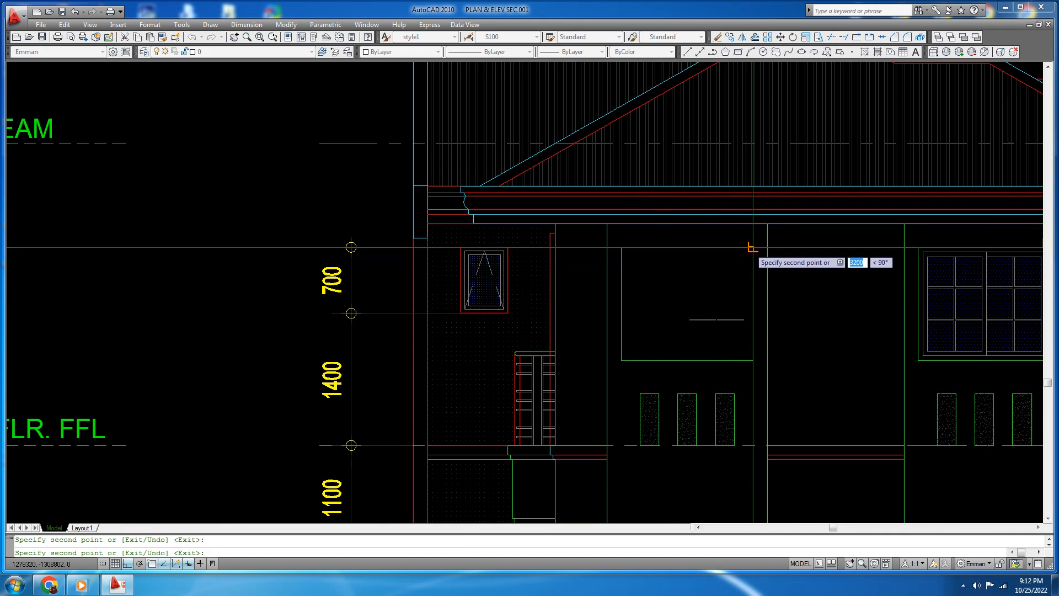
key(Escape)
middle_drag(828, 285, 436, 230)
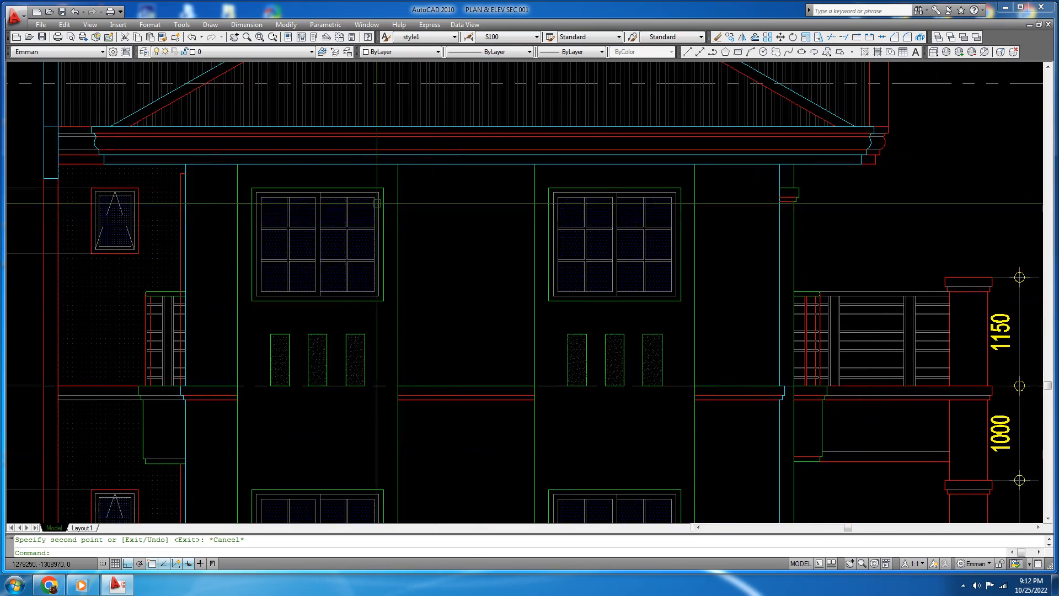
scroll(391, 238, down, 4)
scroll(391, 239, up, 3)
scroll(391, 239, down, 4)
scroll(419, 254, up, 3)
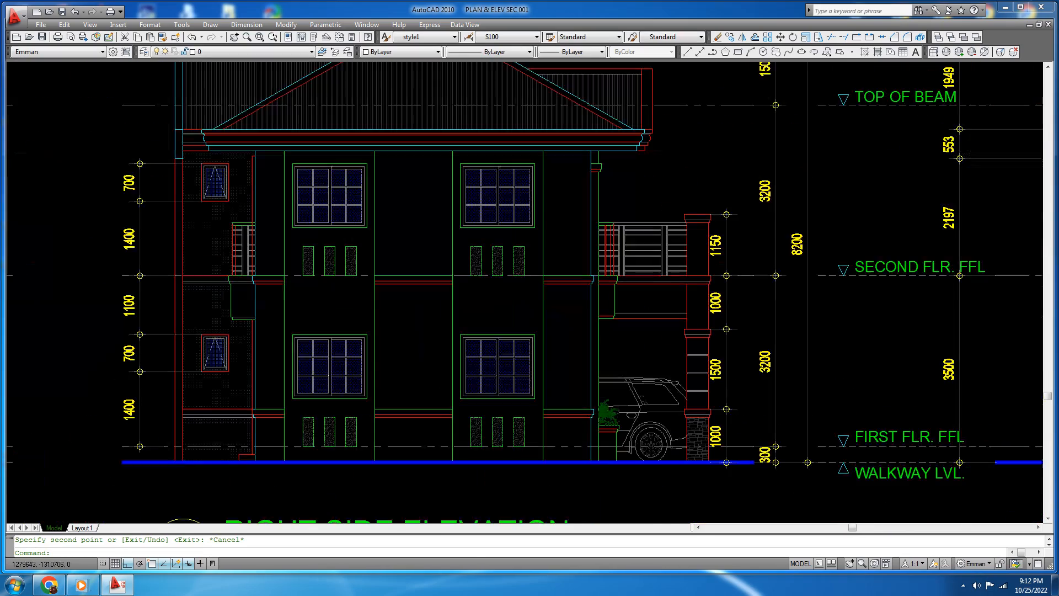
Minimize the drawing, launch SketchUp 2019, open the recent model Perspective 001 and dismiss the file location warning
click(1006, 7)
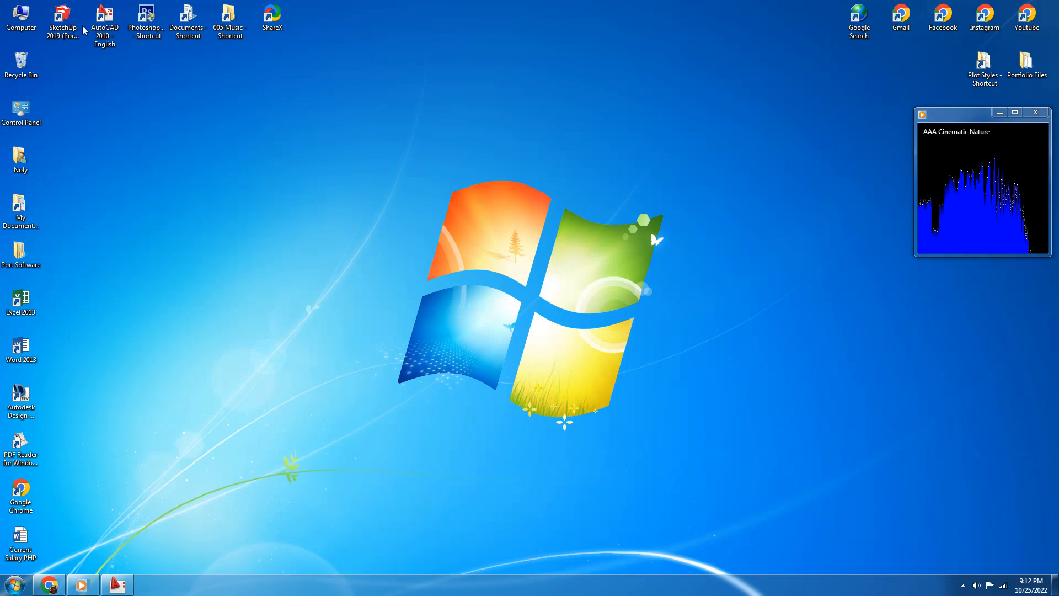
double_click(58, 32)
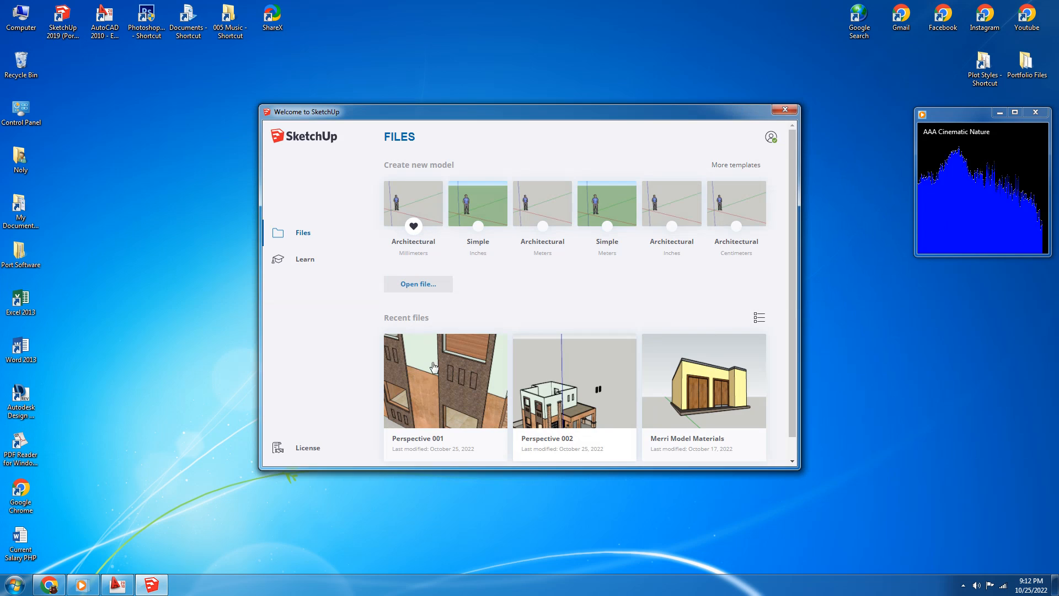
click(434, 366)
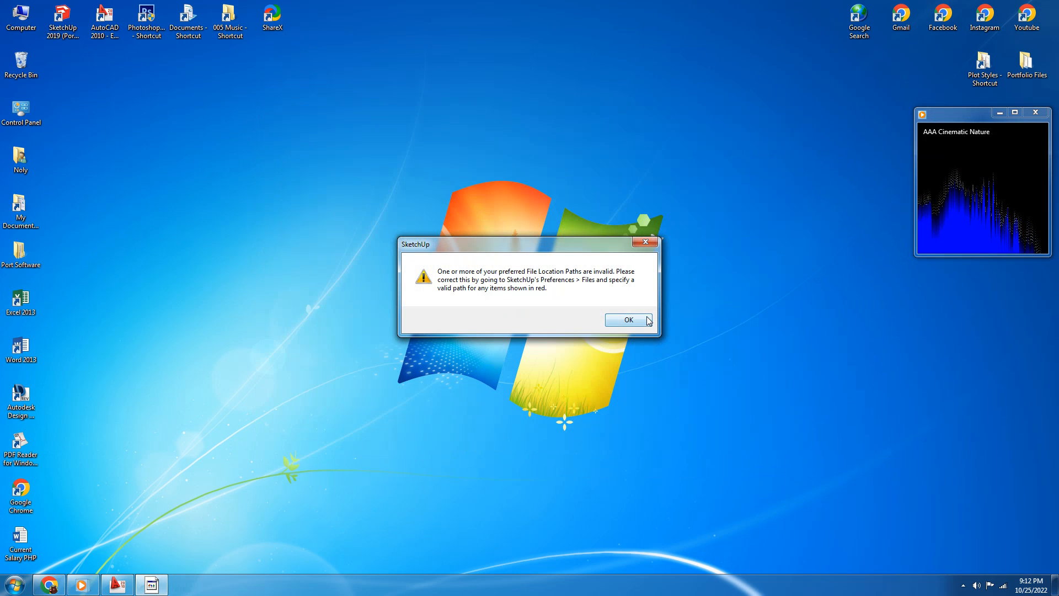
click(648, 320)
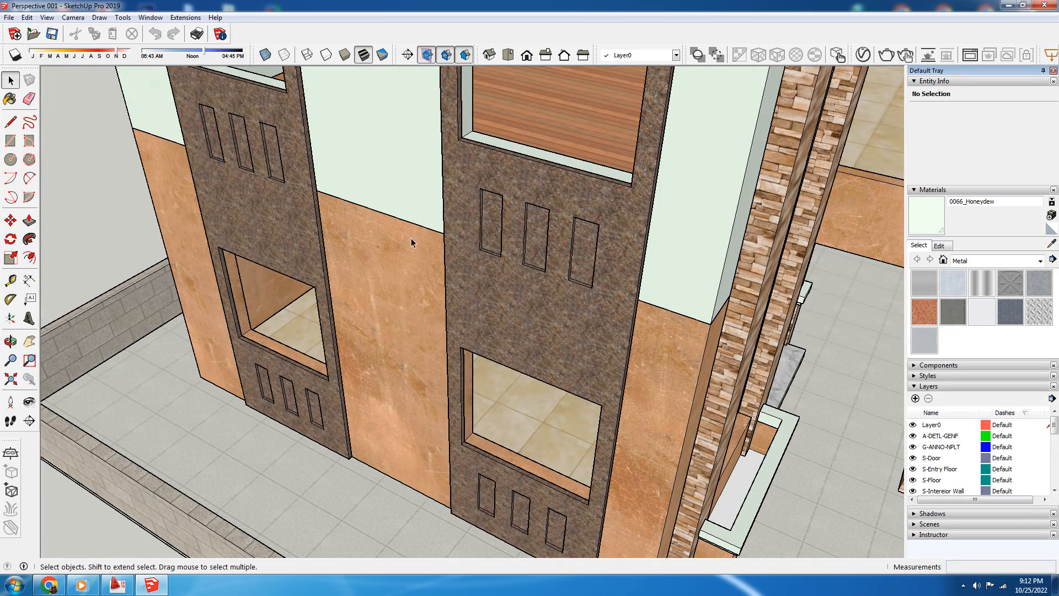
Compare the side facade's window openings in the SketchUp model with the front and right side elevations in AutoCAD, ending in SketchUp
click(394, 271)
scroll(386, 277, down, 6)
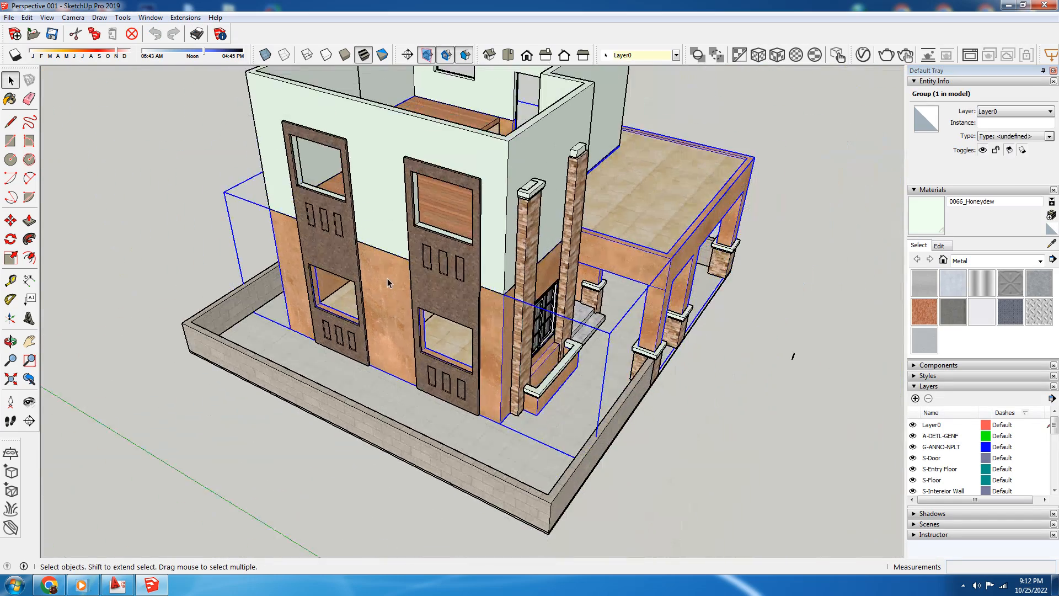
middle_drag(307, 399, 265, 307)
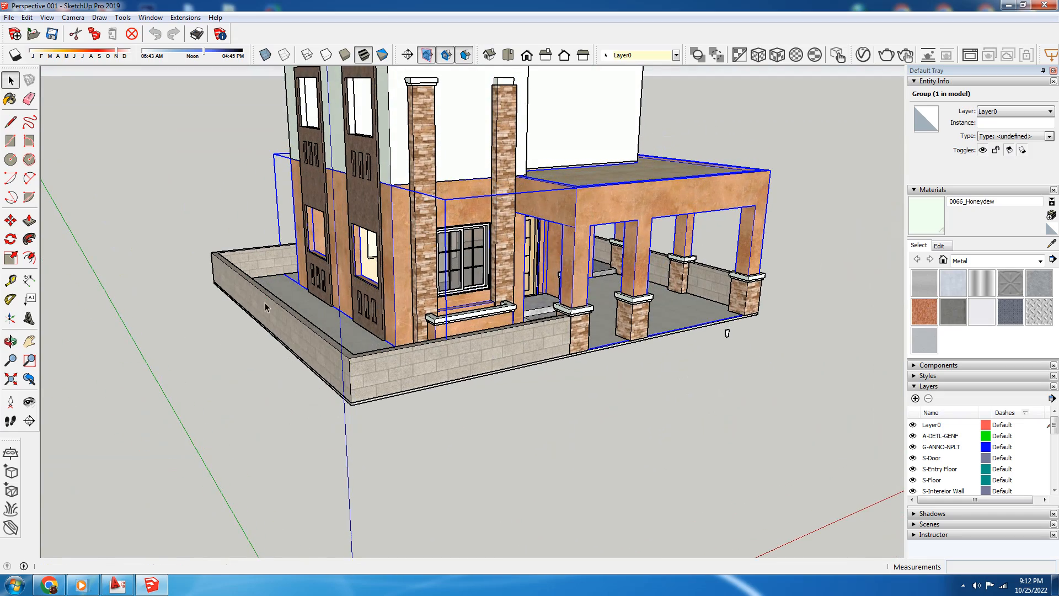
click(118, 585)
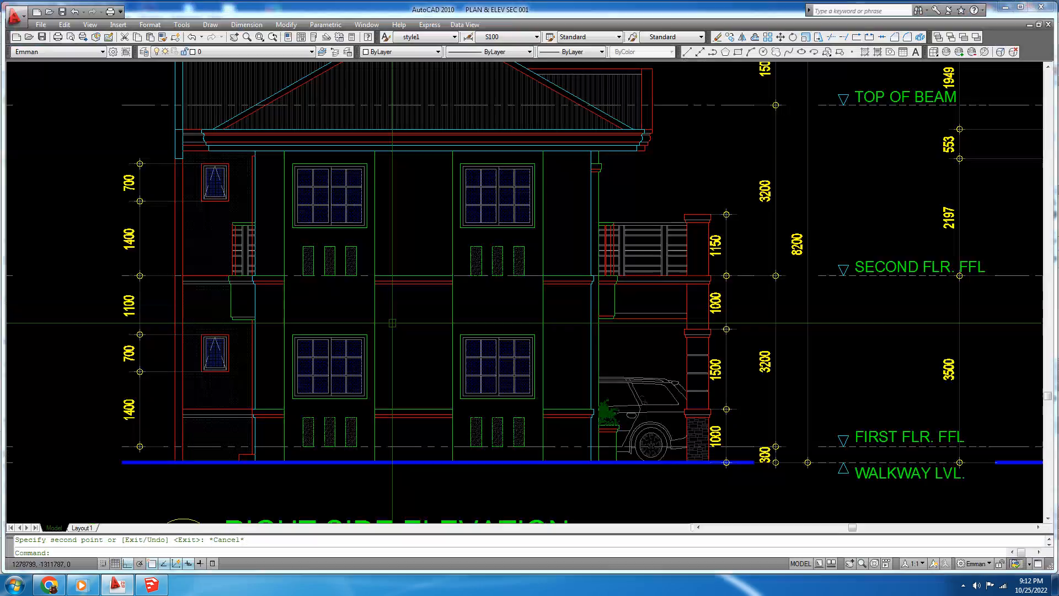
scroll(465, 326, down, 5)
scroll(257, 339, up, 5)
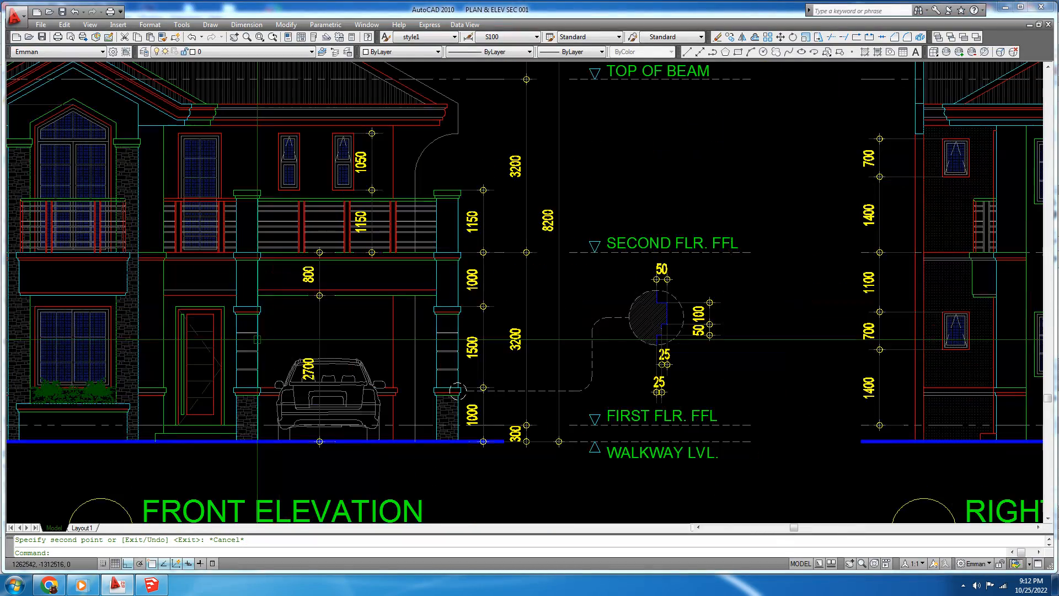
middle_drag(145, 282, 332, 299)
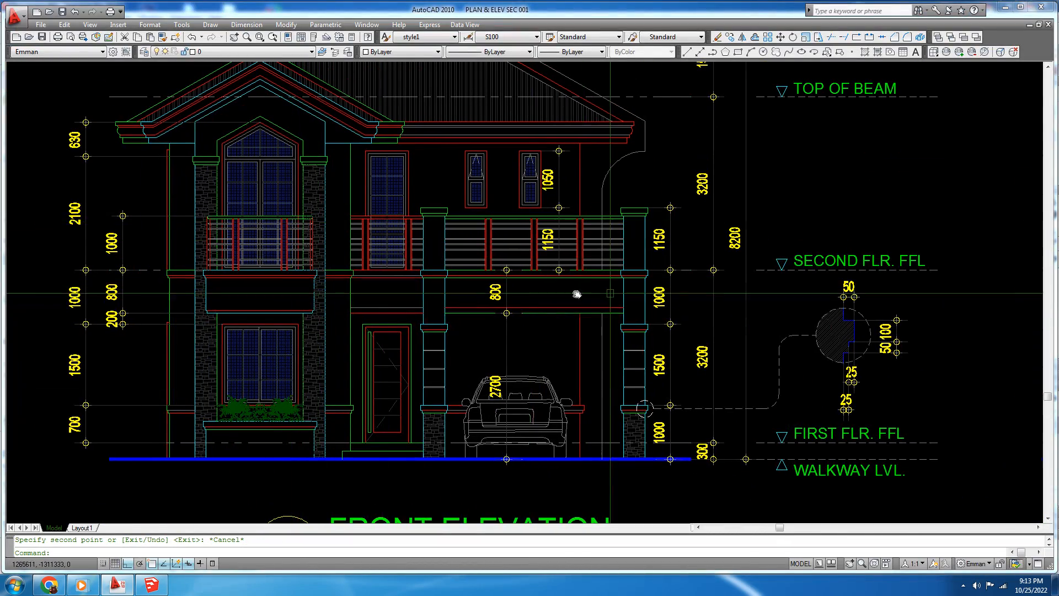
scroll(576, 294, down, 3)
scroll(584, 377, up, 6)
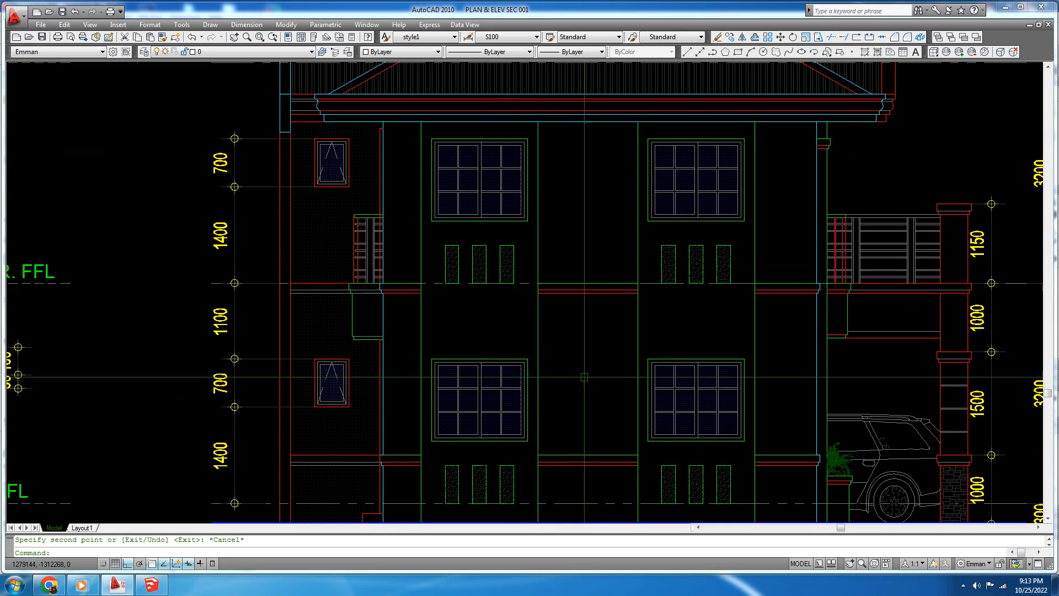
click(155, 586)
middle_drag(727, 333, 806, 324)
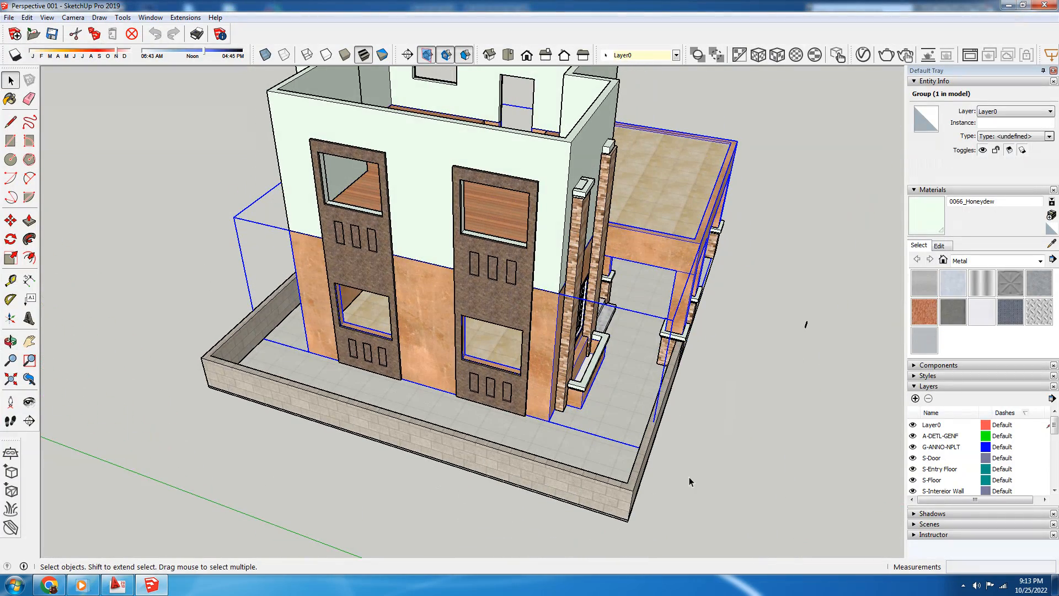